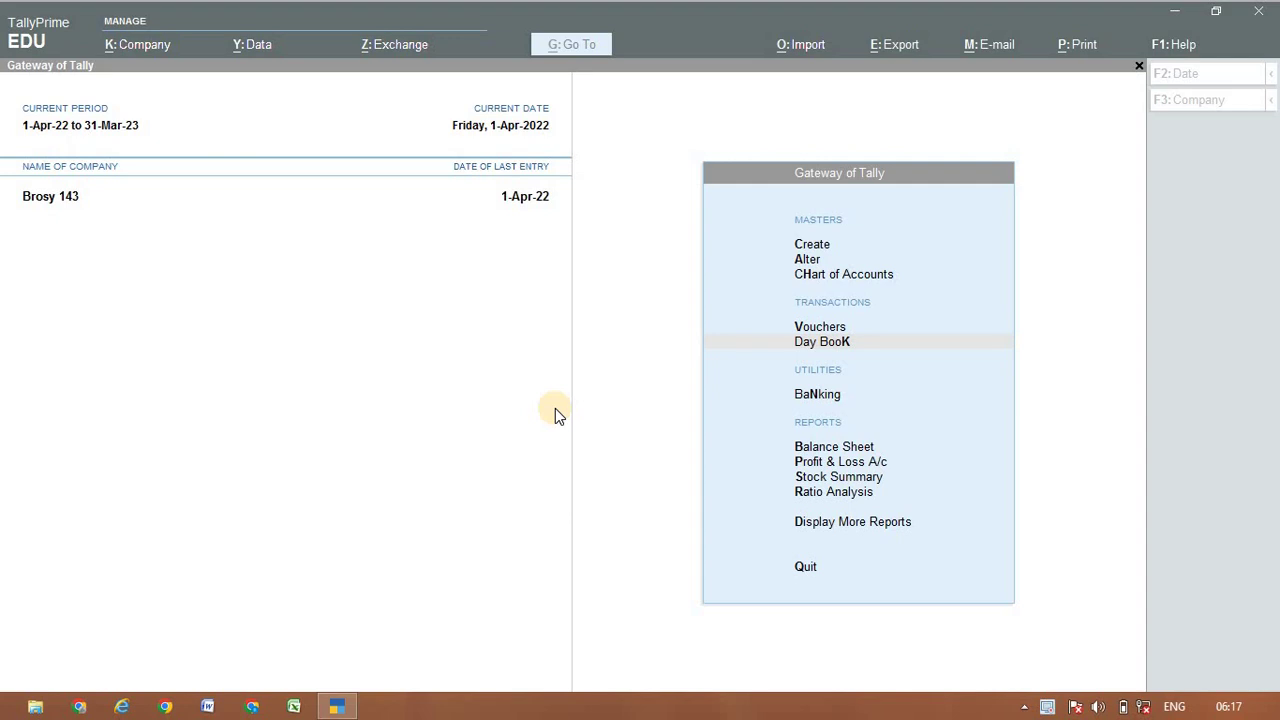
Load the Stock Items company from the list of companies, finding it with "st".
left_click(555, 408)
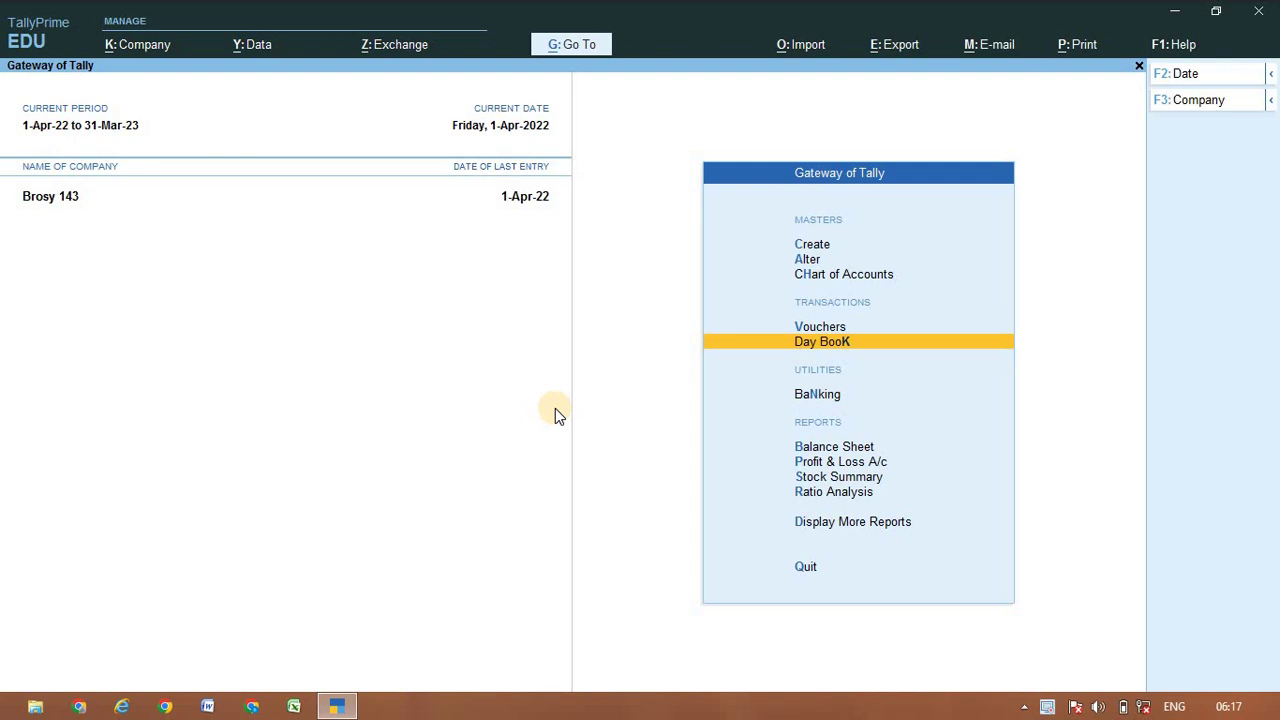
left_click(122, 42)
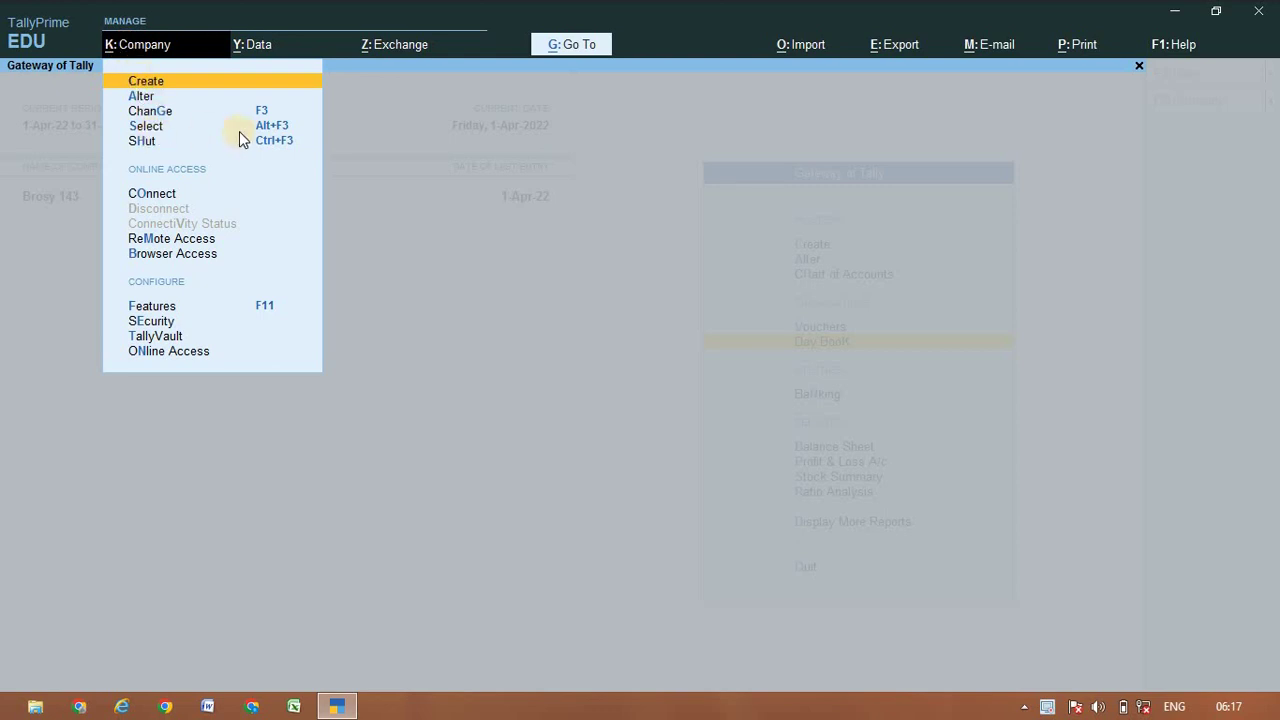
left_click(272, 133)
left_click(271, 128)
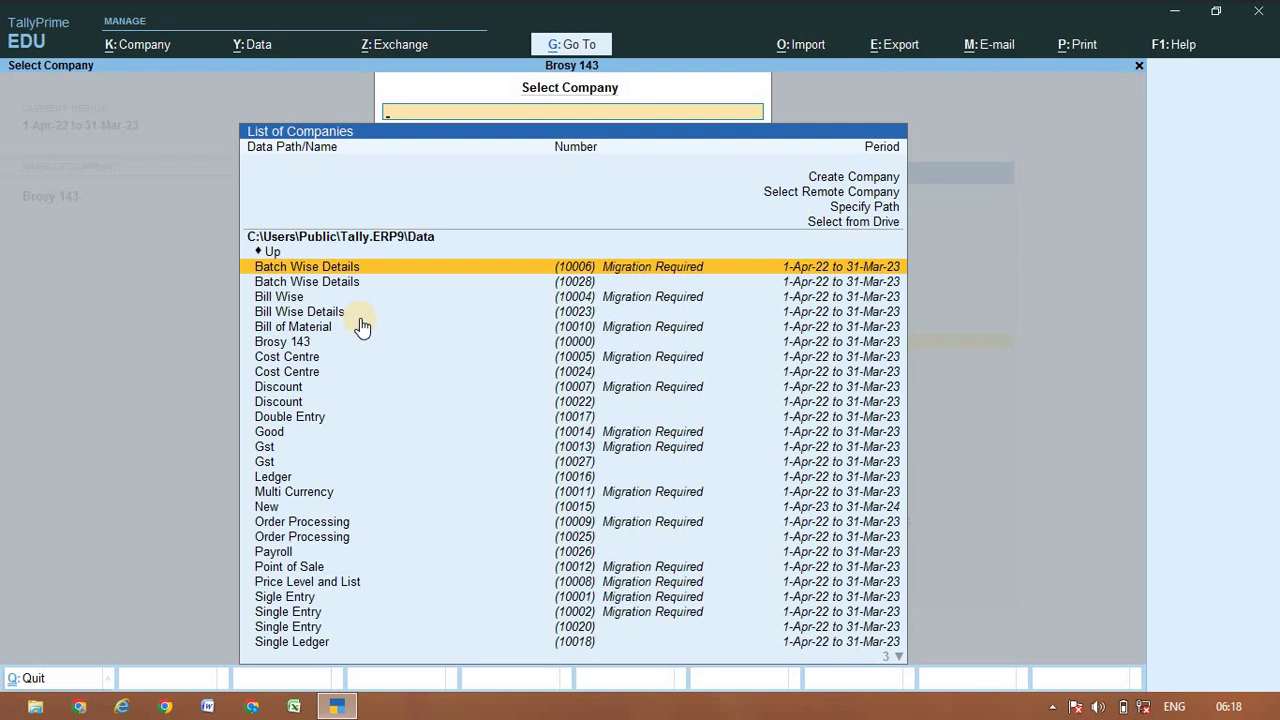
type("st")
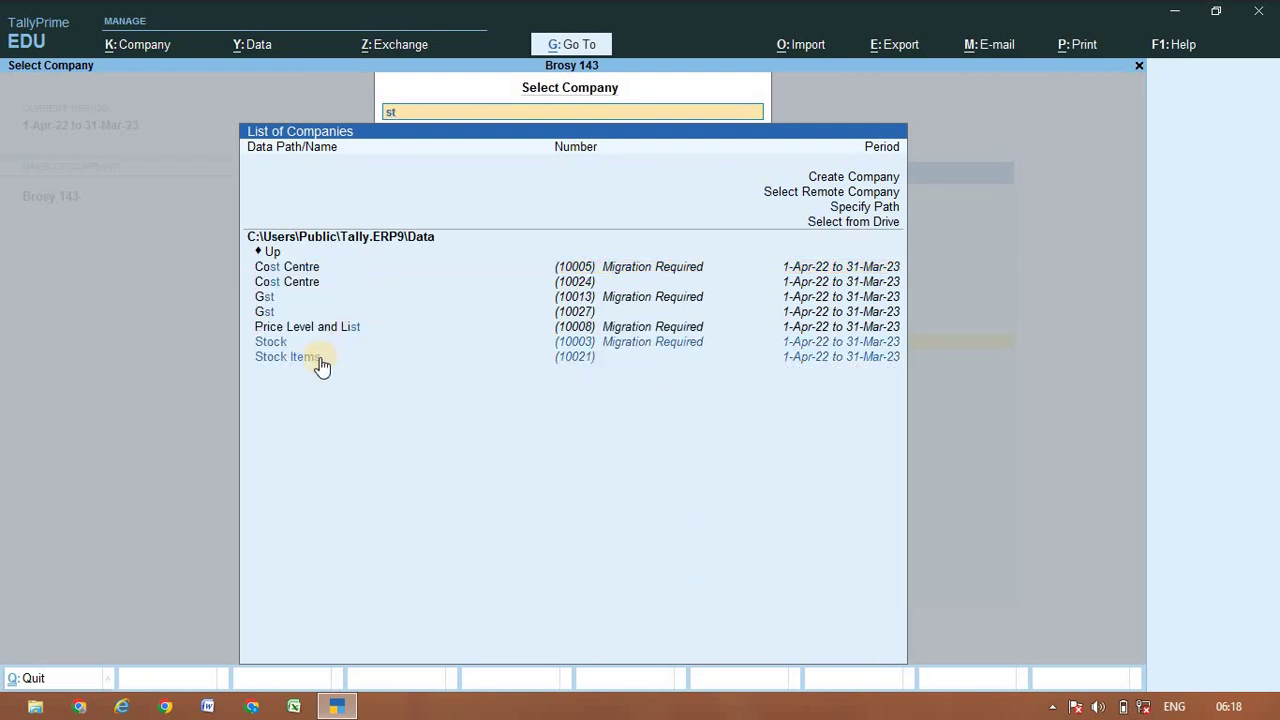
left_click(322, 360)
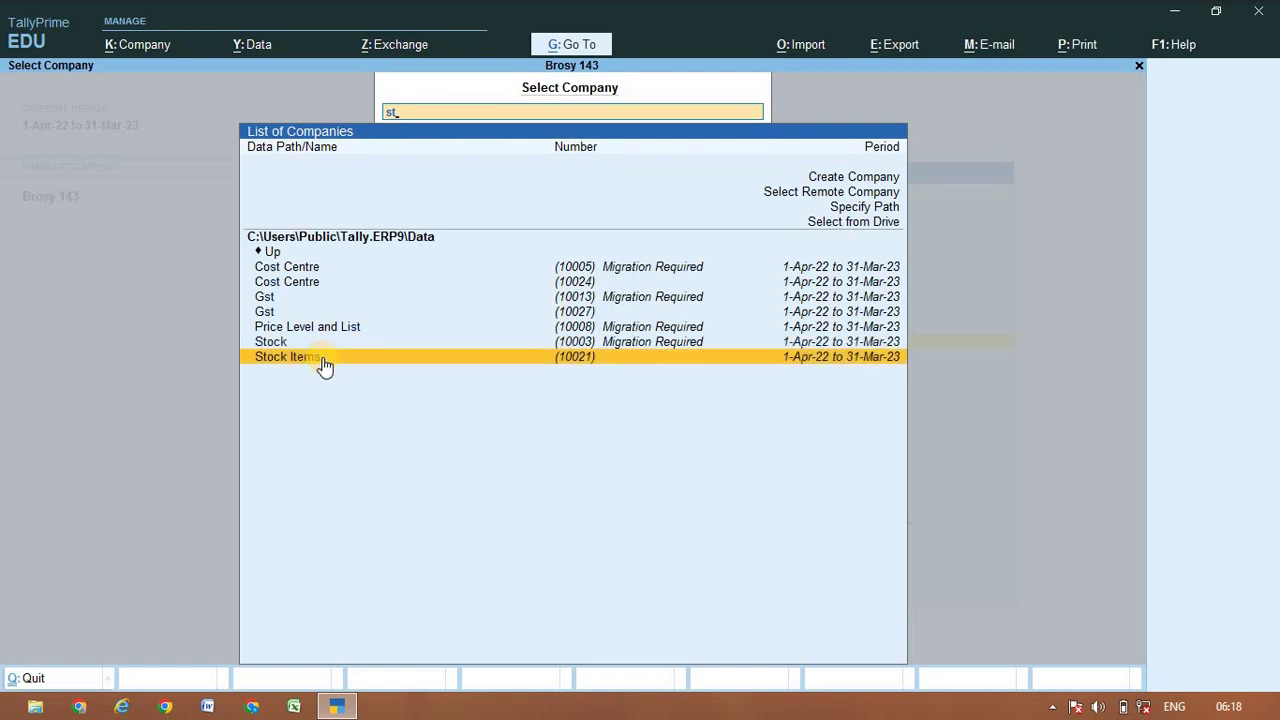
left_click(323, 362)
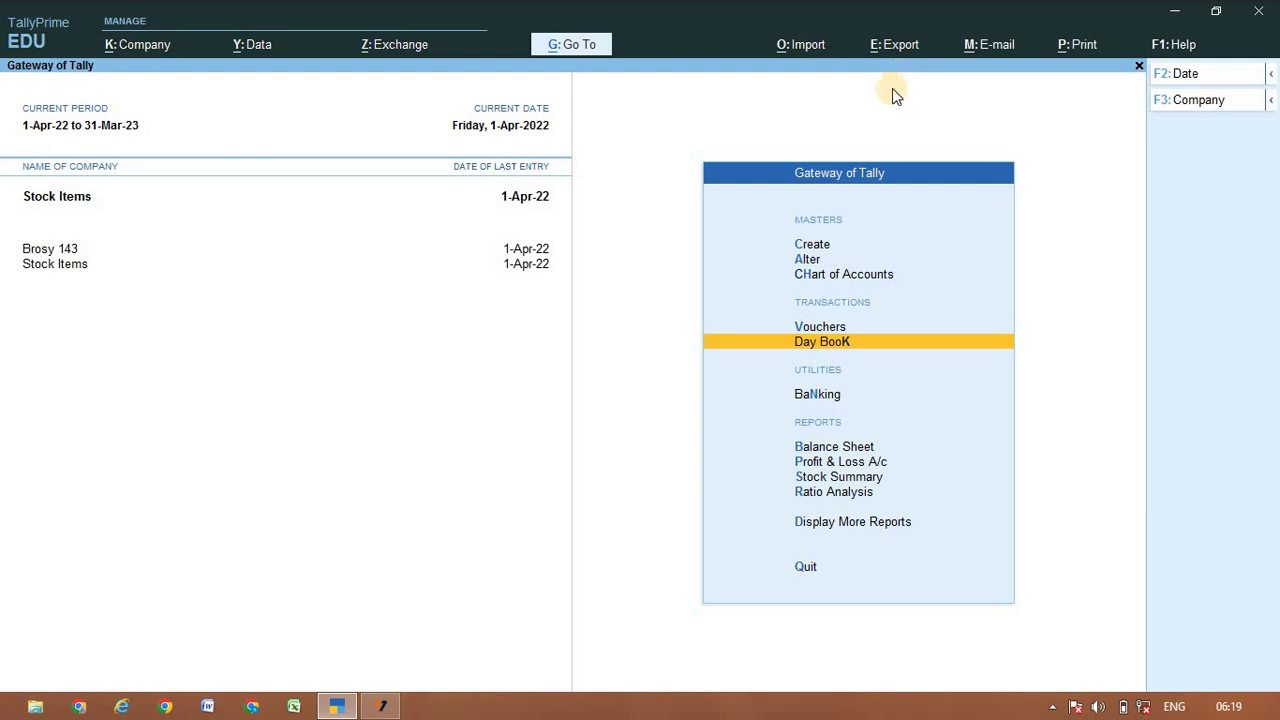
Look through the list of existing ledgers in the Stock Items company's master alteration.
left_click(806, 259)
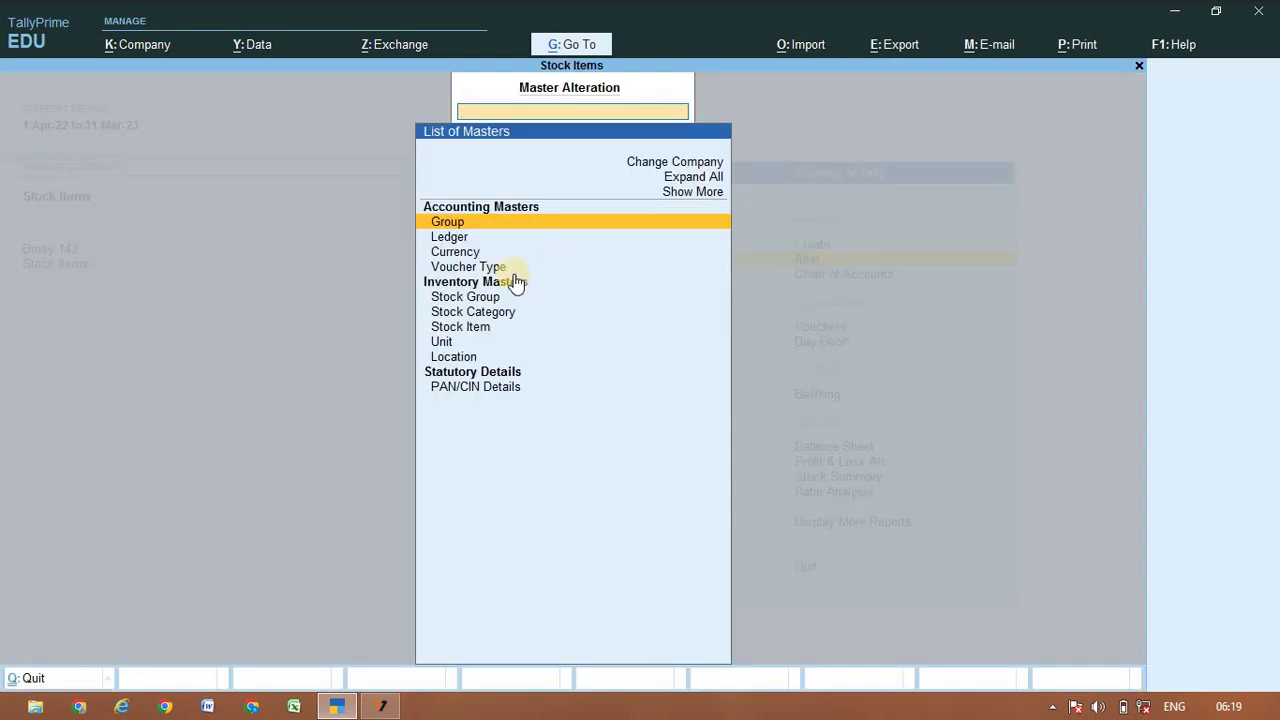
key("Down")
key("Return")
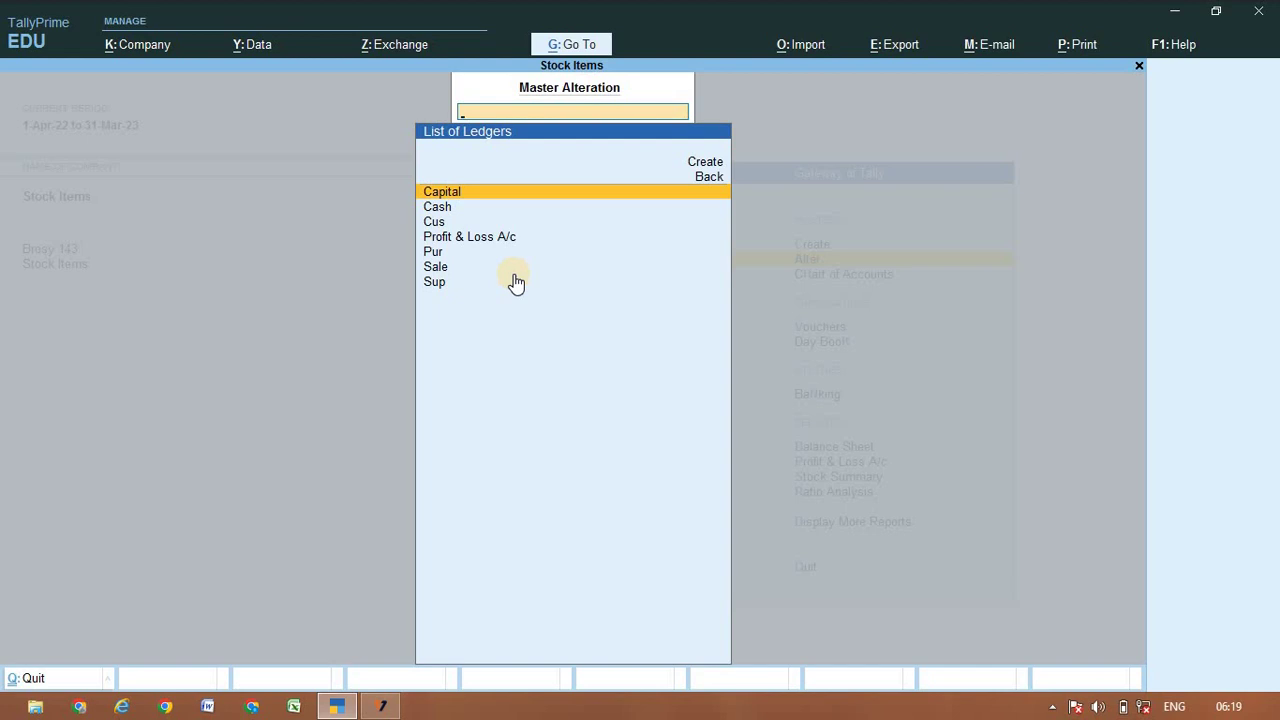
key("Escape")
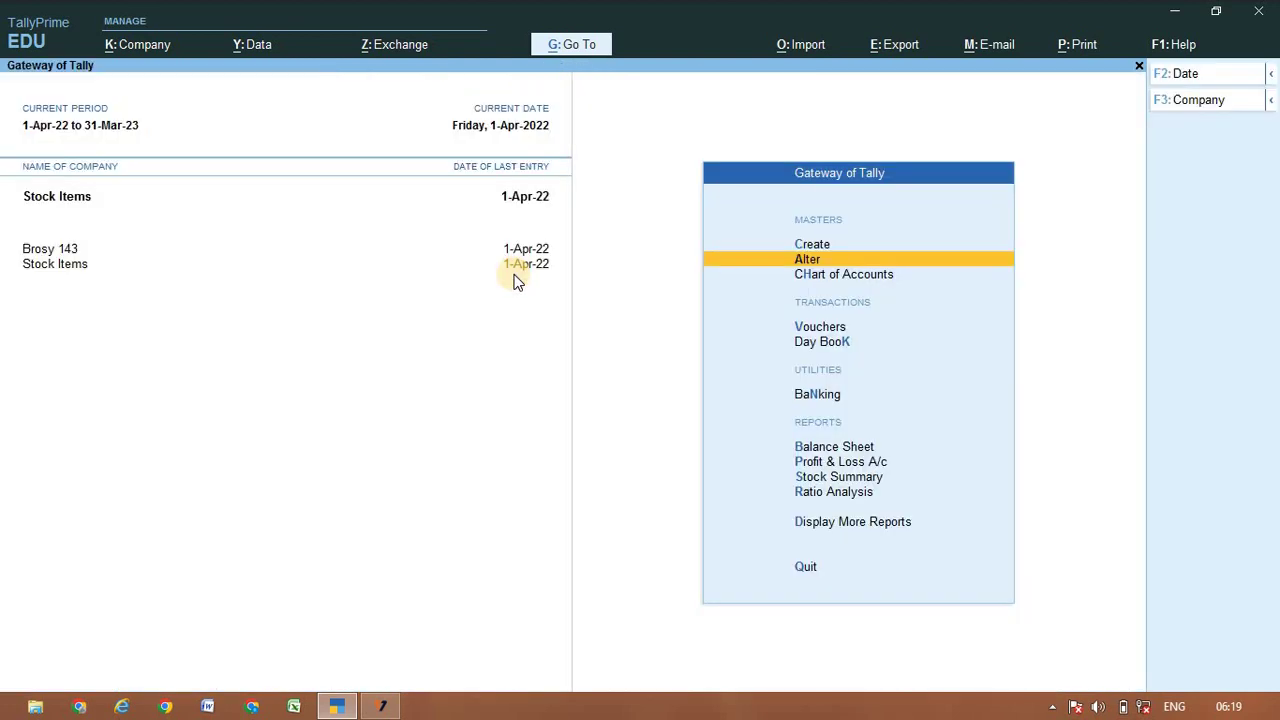
Look through the list of existing stock items in master alteration and return to the Gateway of Tally.
key("Return")
key("Down")
key("Down")
key("Down")
key("Down")
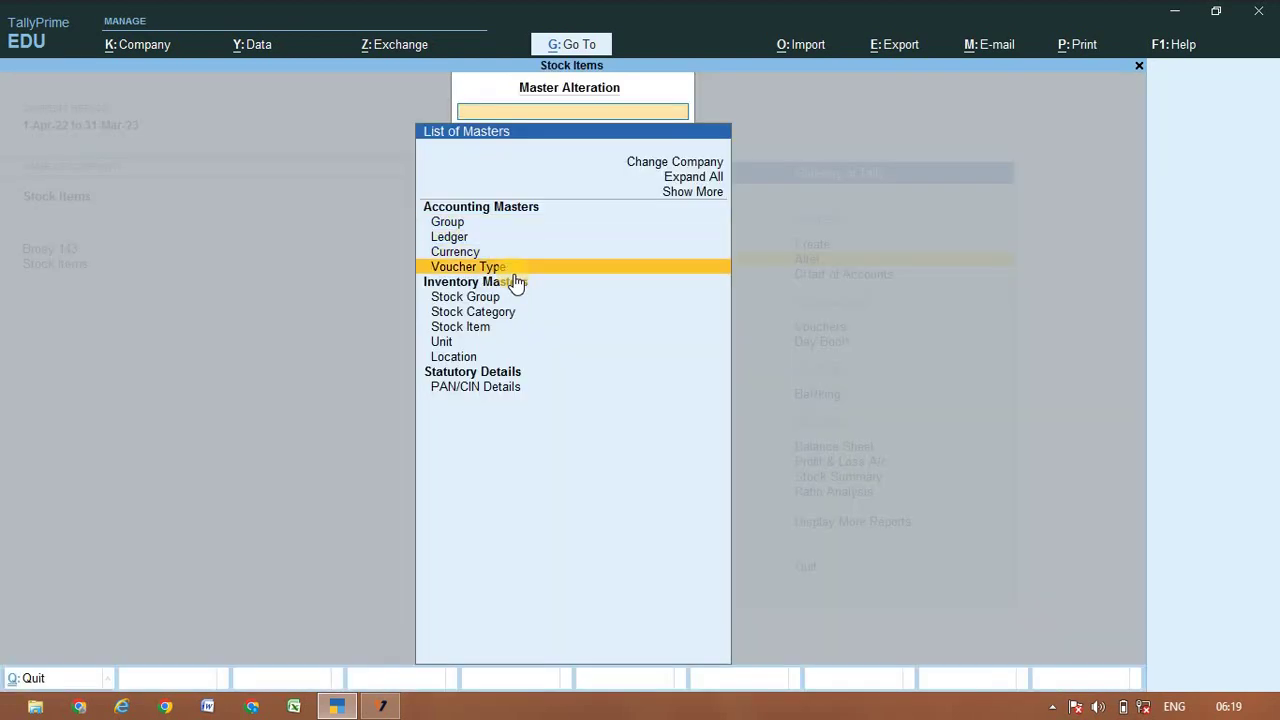
key("Down")
key("Down")
key("Return")
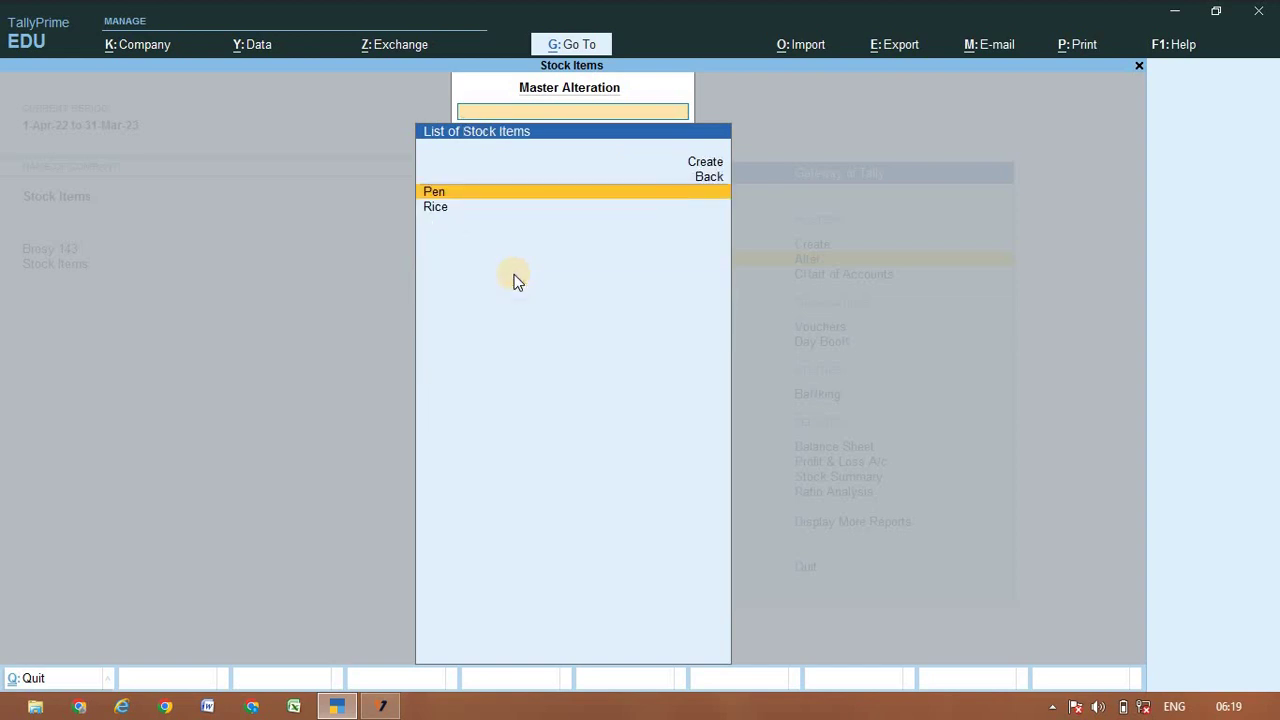
key("Escape")
key("Escape")
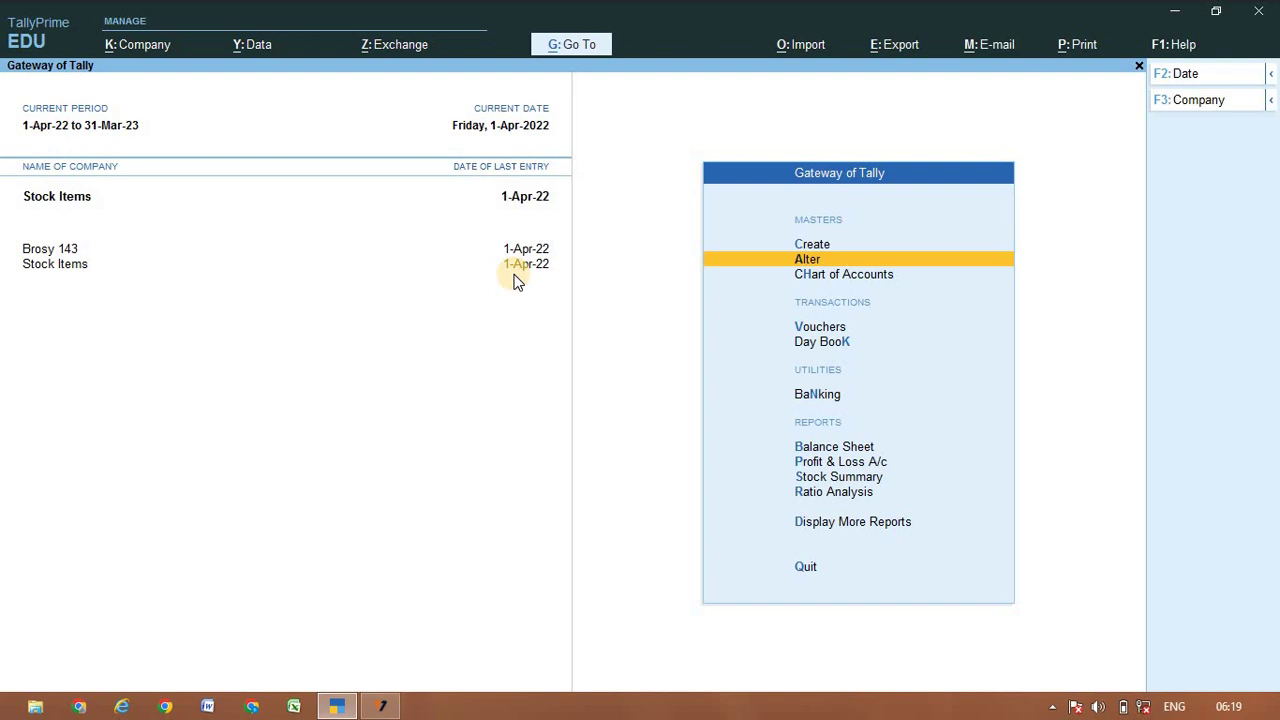
Start an export of the masters from the Stock Items company data.
left_click(894, 46)
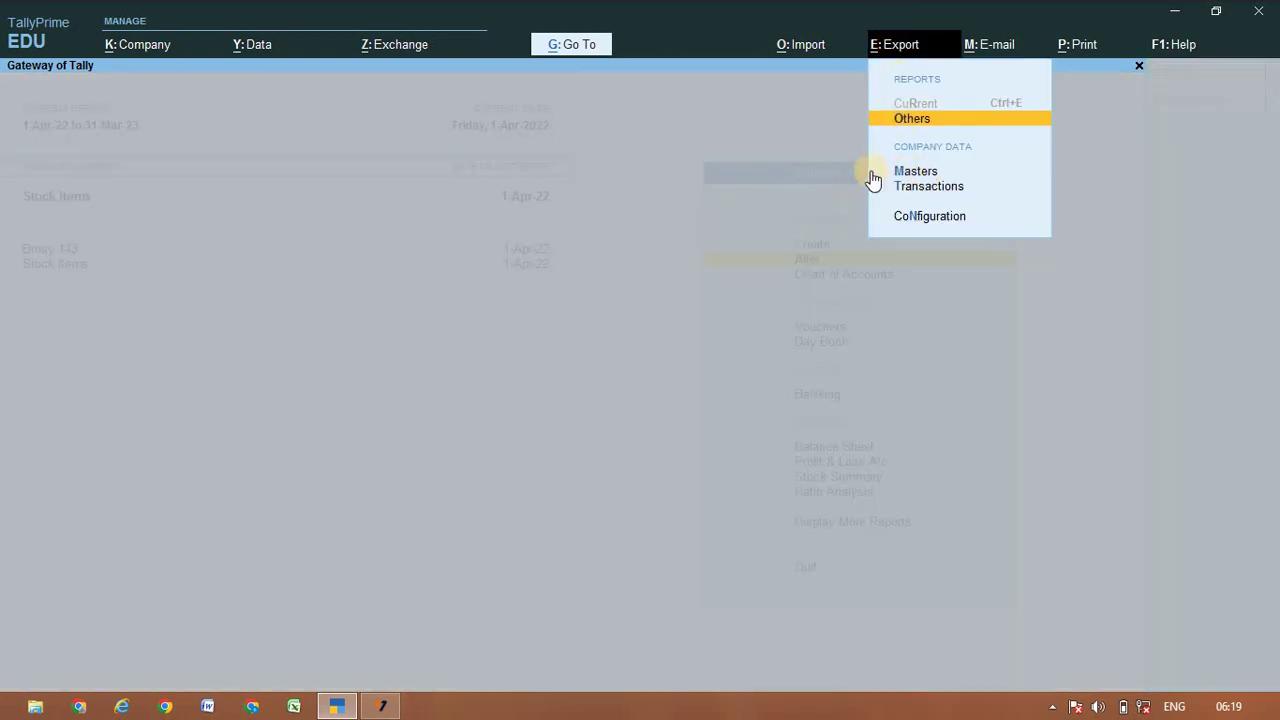
left_click(837, 171)
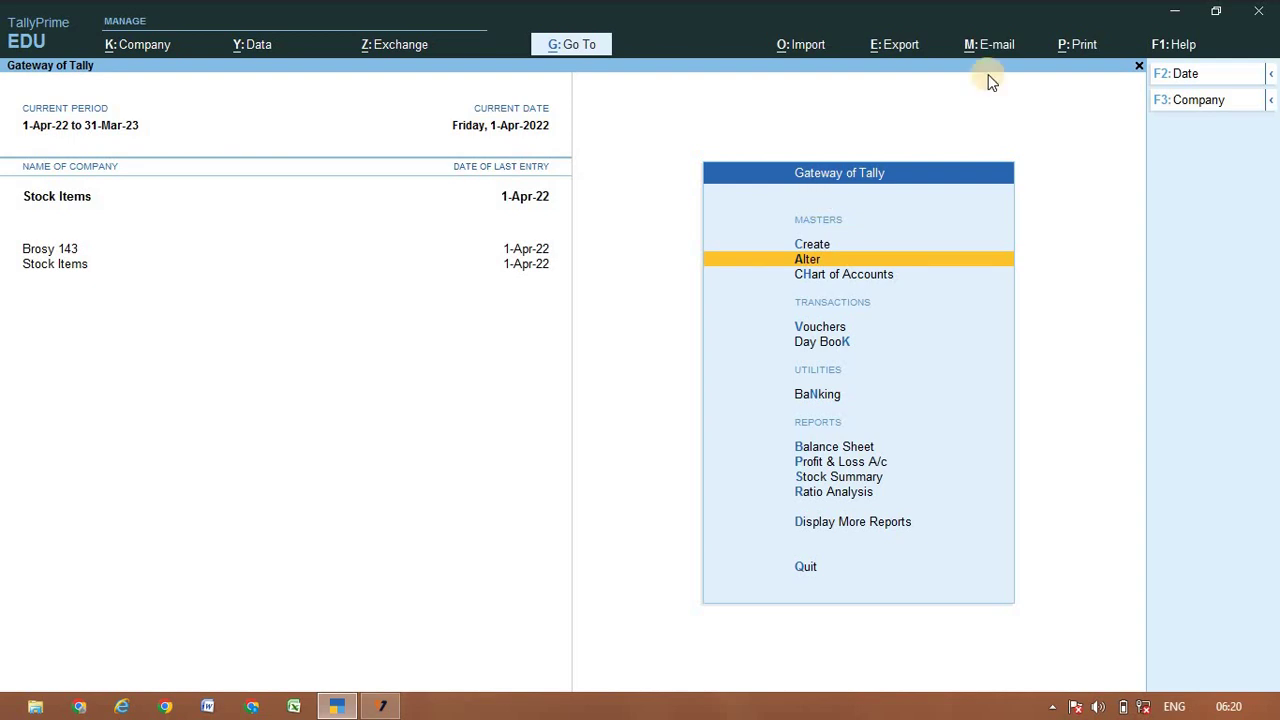
left_click(912, 45)
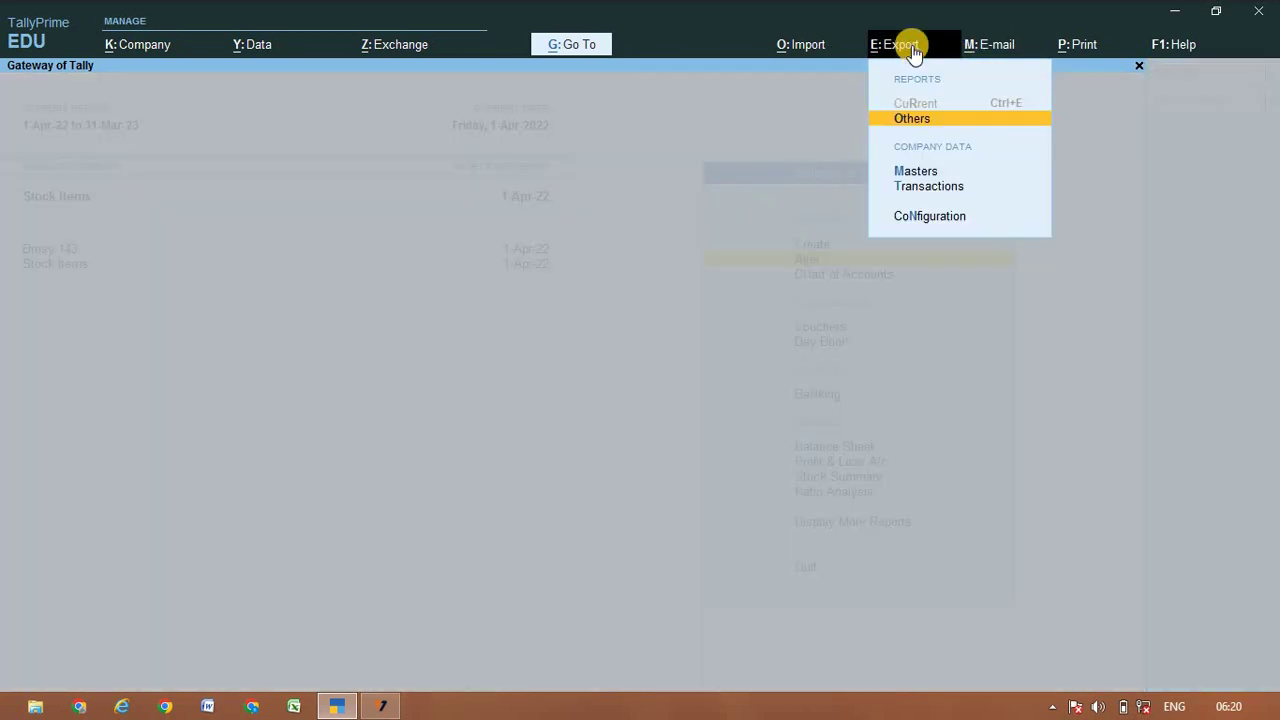
left_click(912, 170)
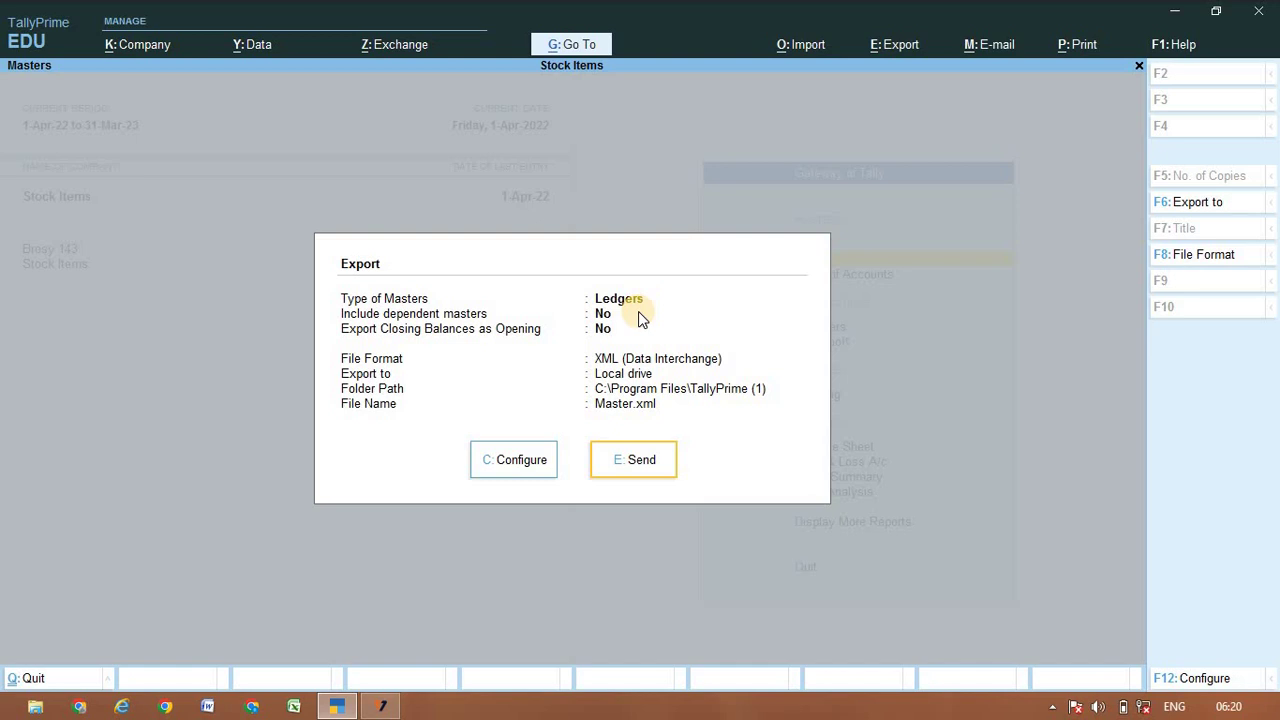
Set the type of master to All Masters in the export configuration.
left_click(515, 468)
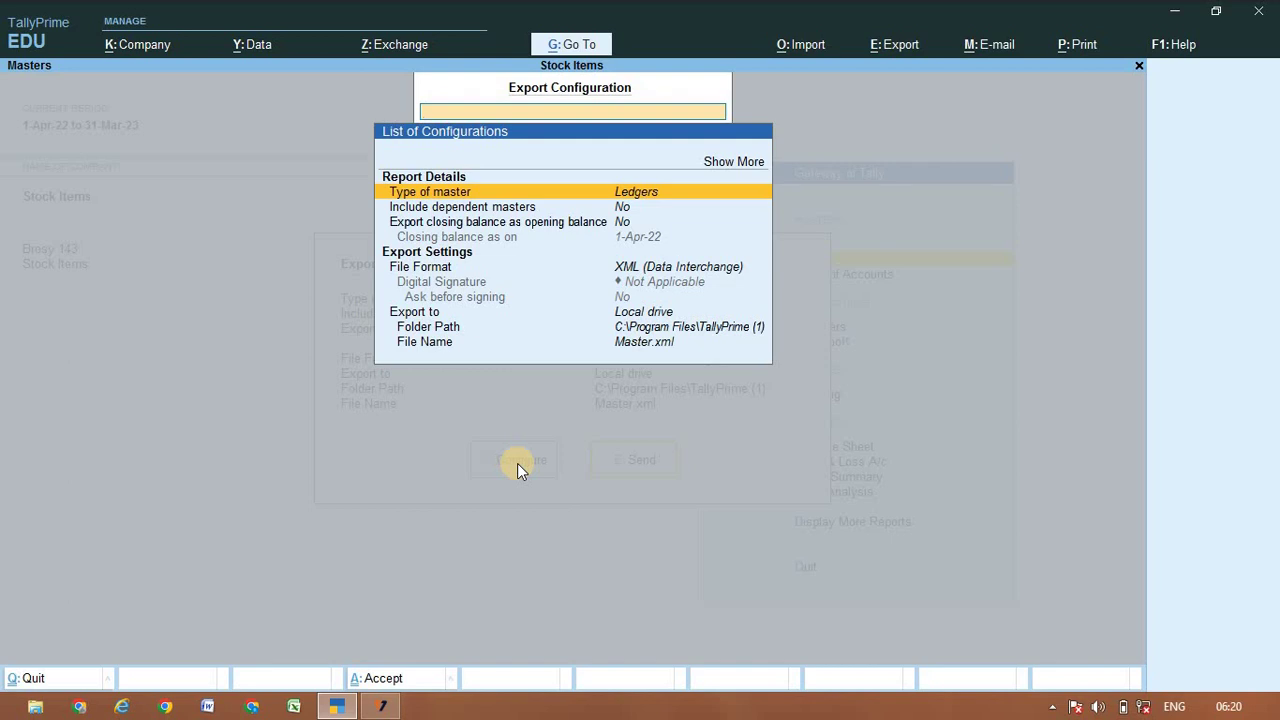
left_click(669, 197)
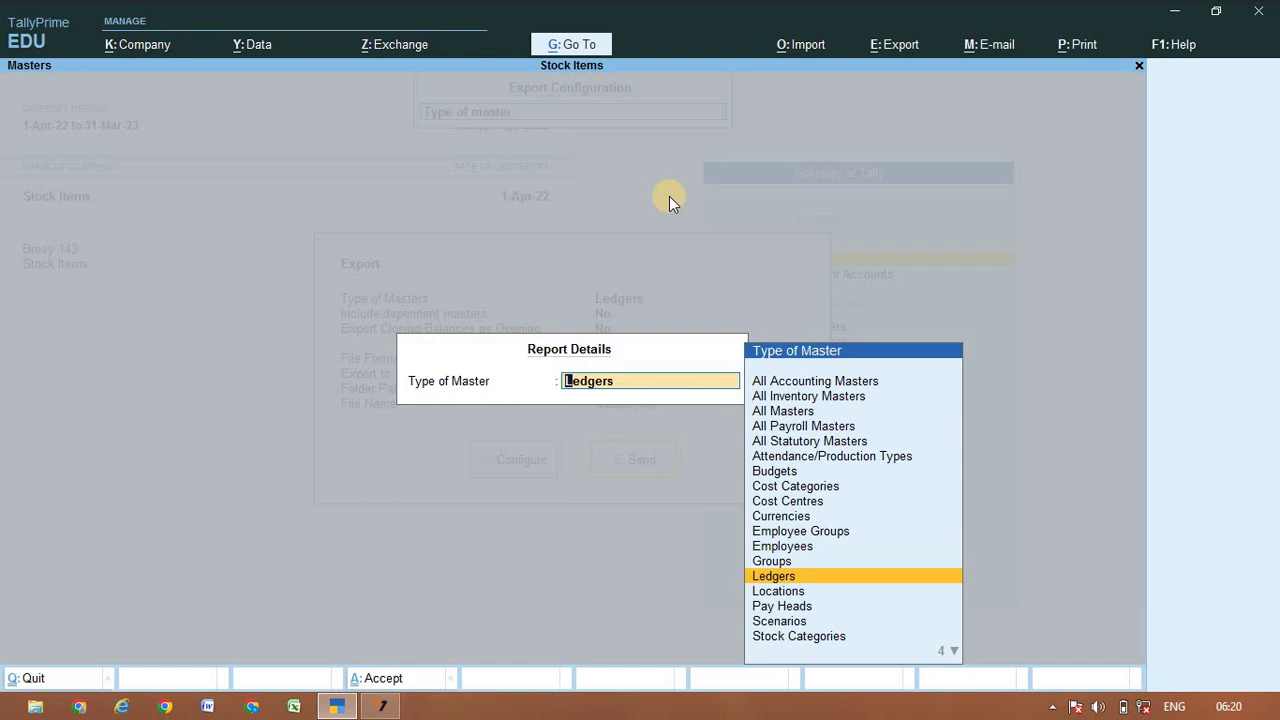
key("BackSpace")
key("Return")
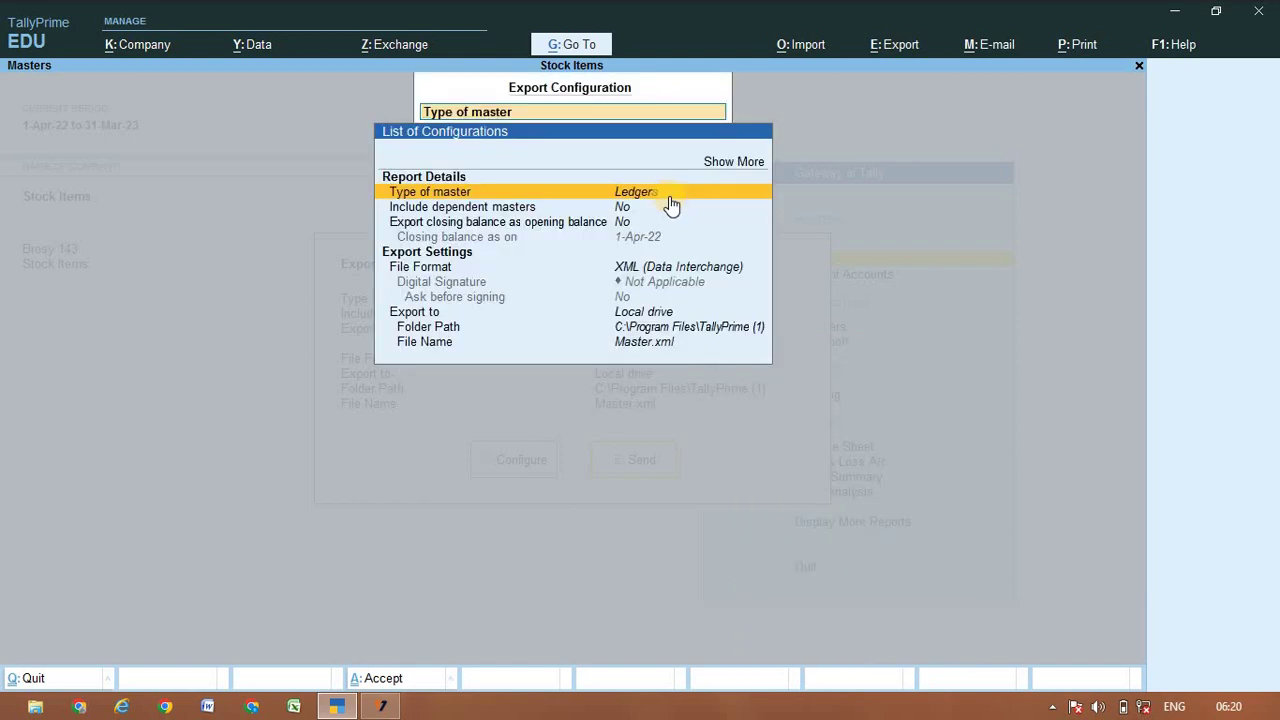
key("Return")
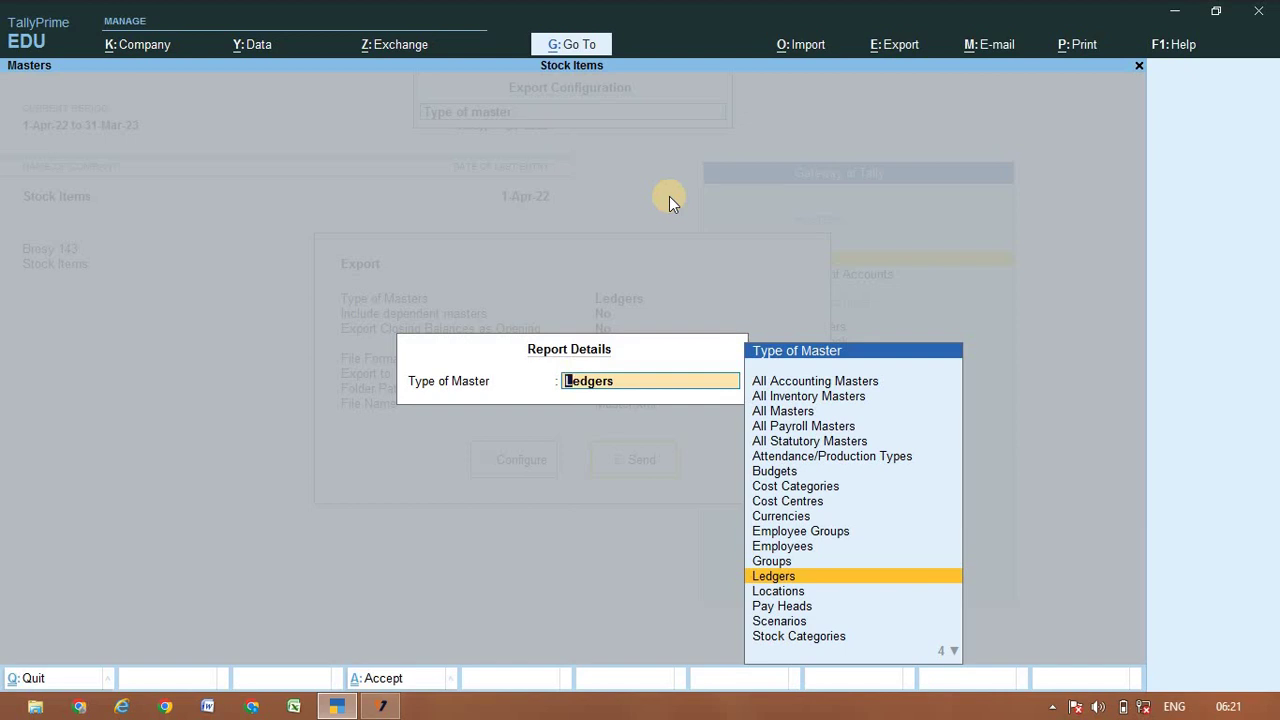
key("Up")
key("Up")
key("Up")
key("Up")
key("Up")
key("Up")
key("Up")
key("Up")
key("Up")
key("Up")
key("Up")
key("Up")
key("Up")
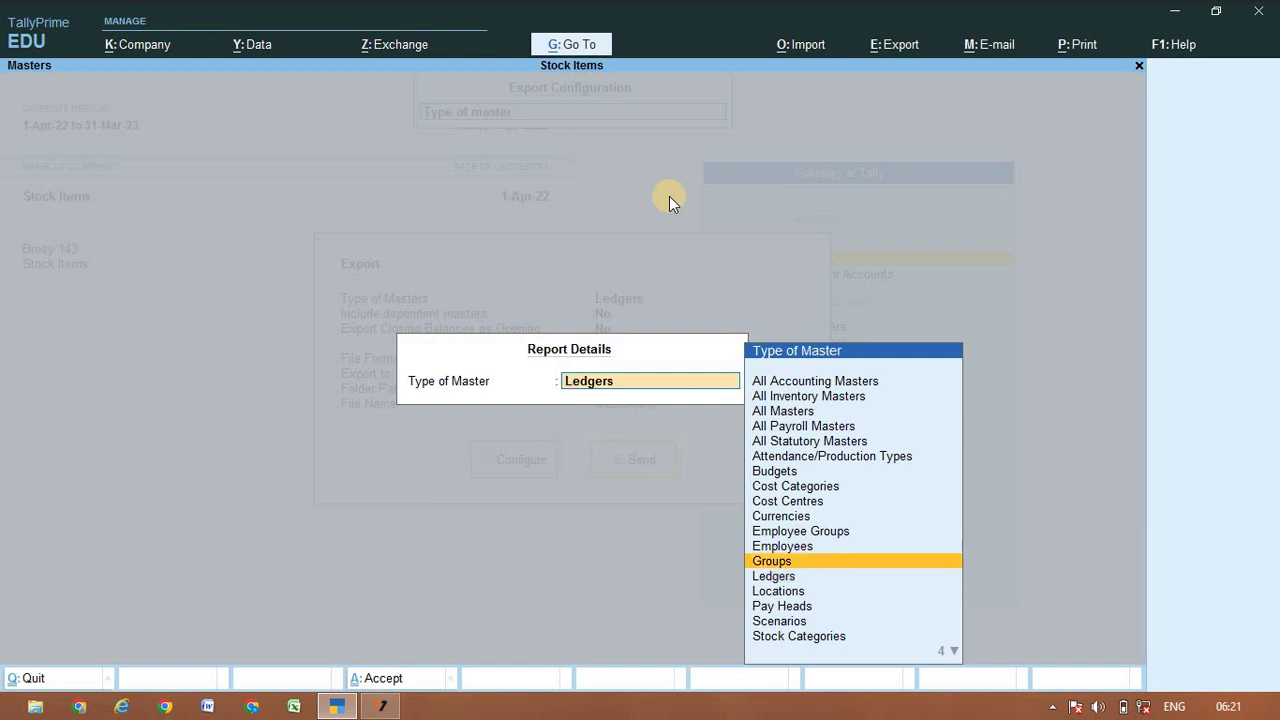
key("Down")
key("Down")
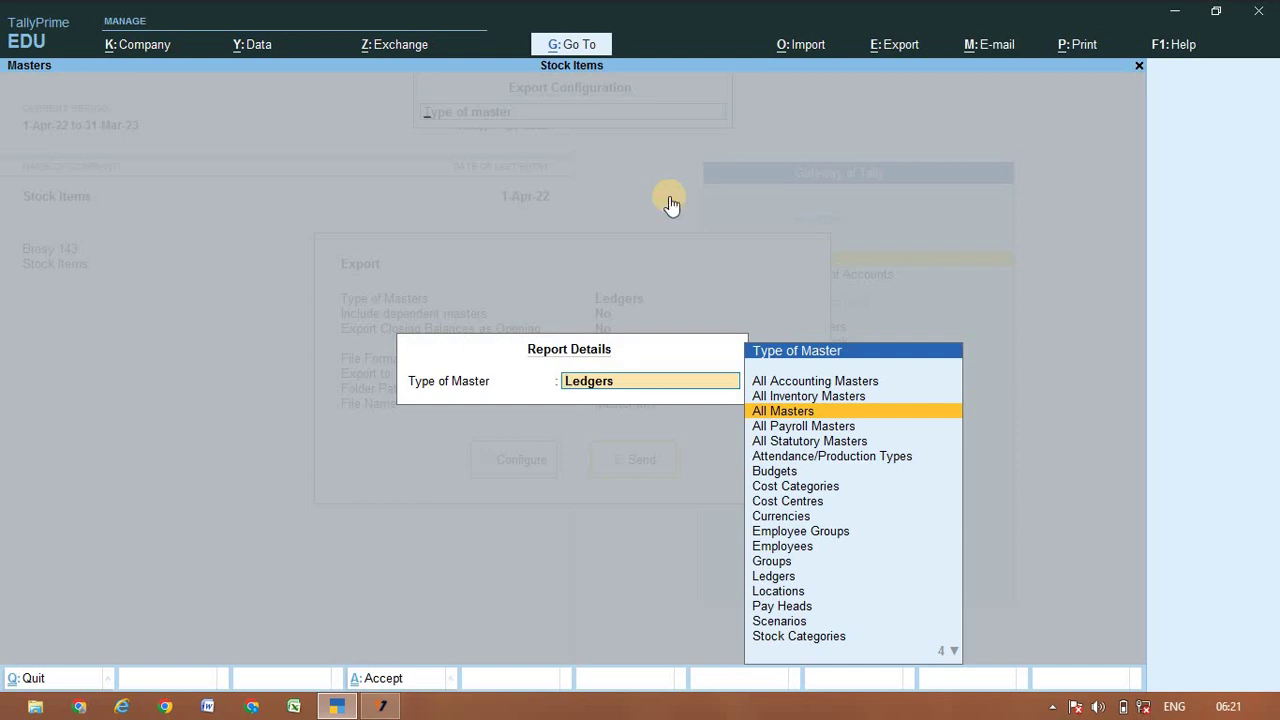
key("Return")
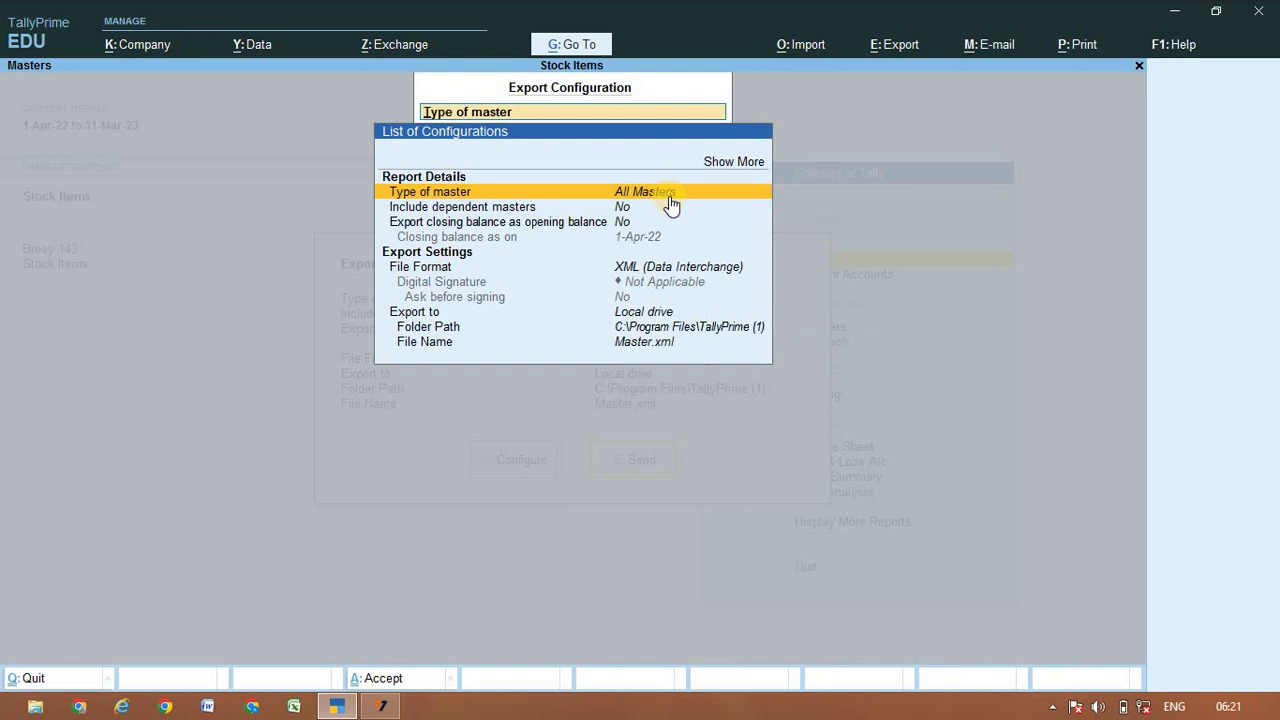
Choose XML (Data Interchange) as the file format for the masters export.
key("Down")
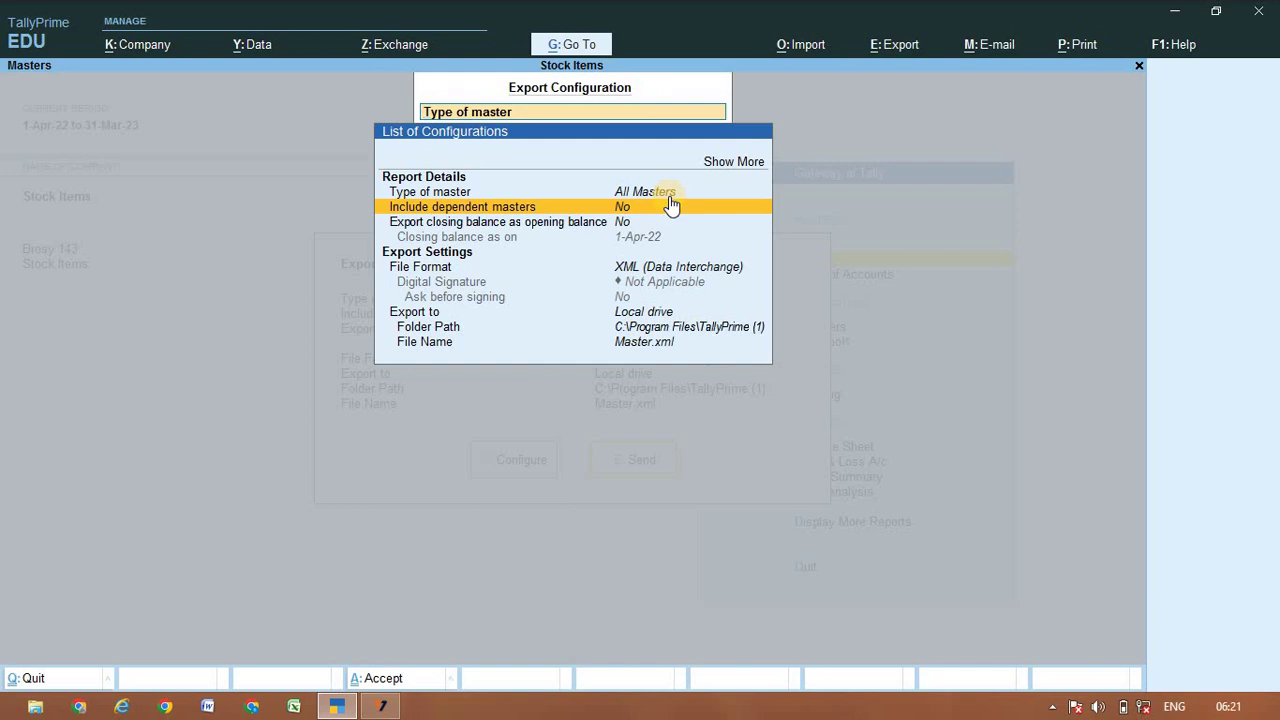
key("Down")
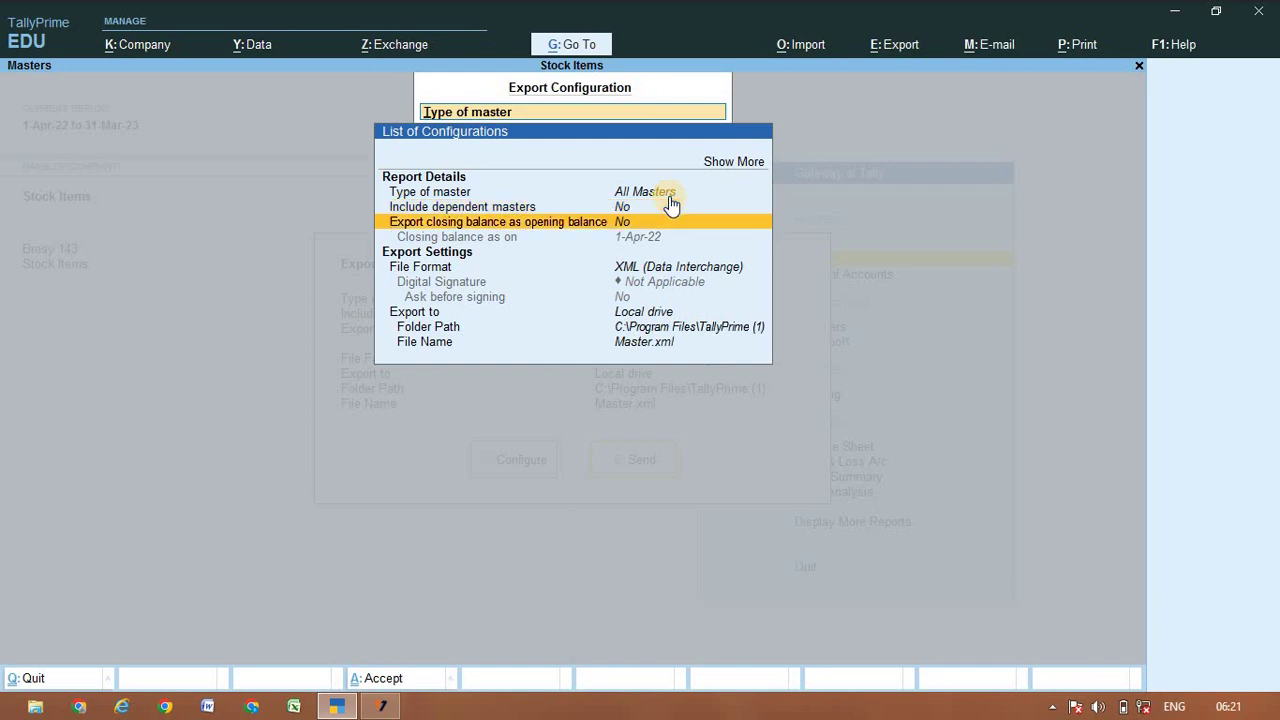
key("Down")
key("Down")
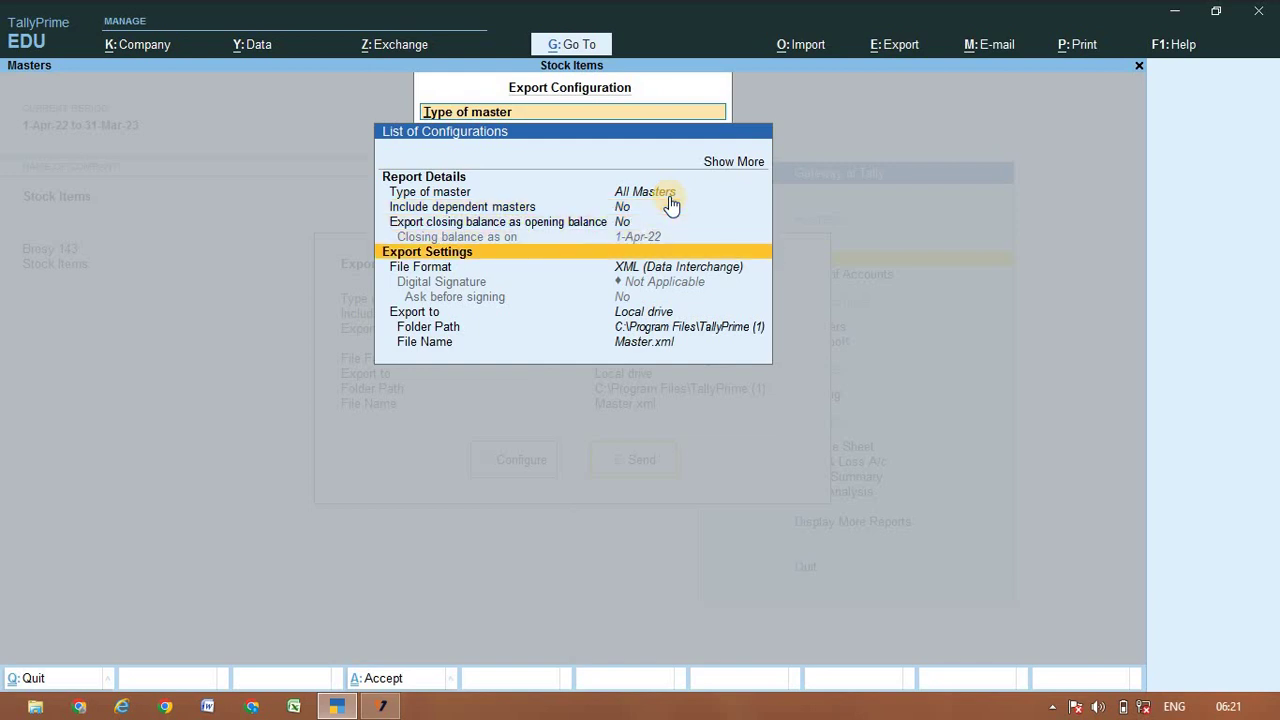
key("Down")
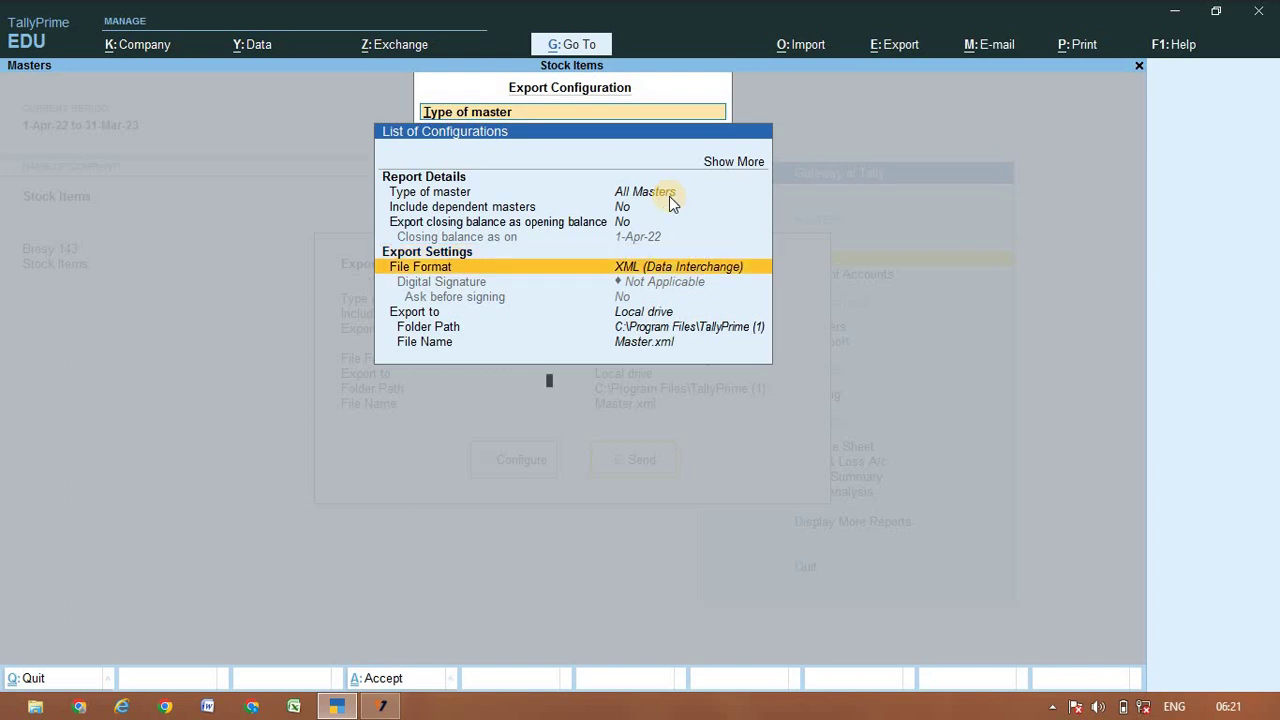
key("Return")
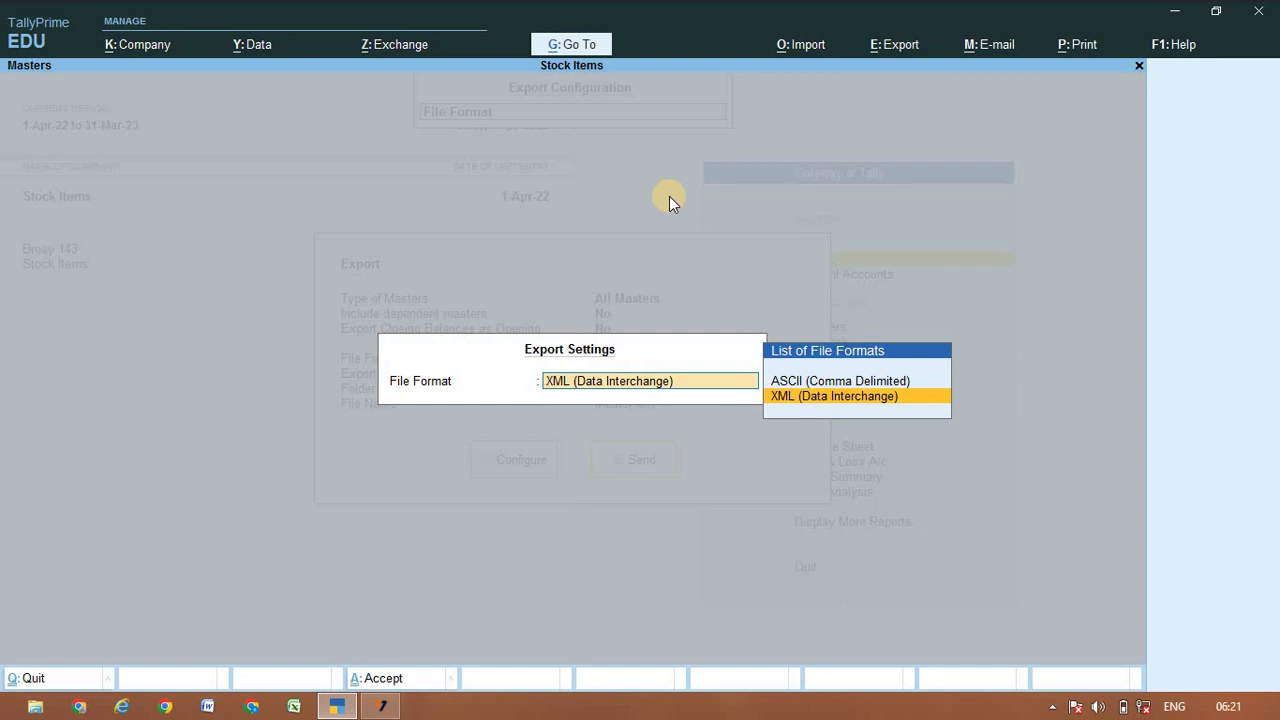
key("Return")
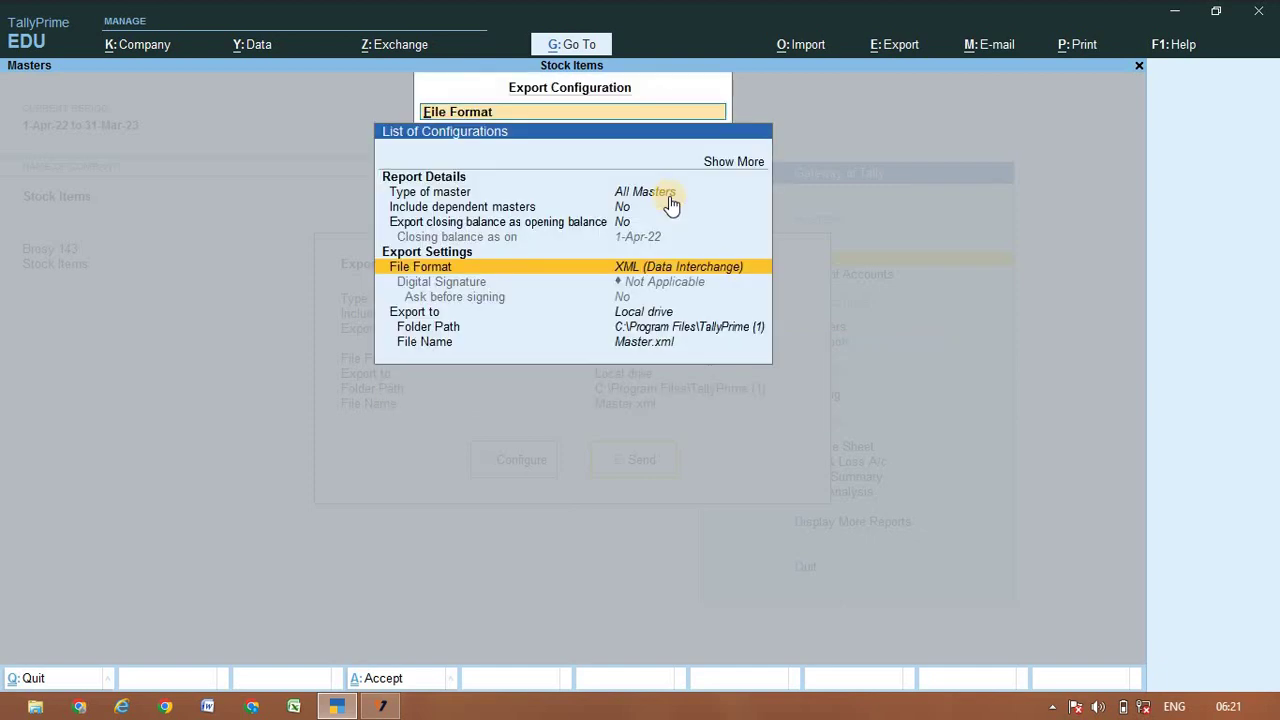
Choose Local drive as the export location for the masters file.
key("Down")
key("Down")
key("Down")
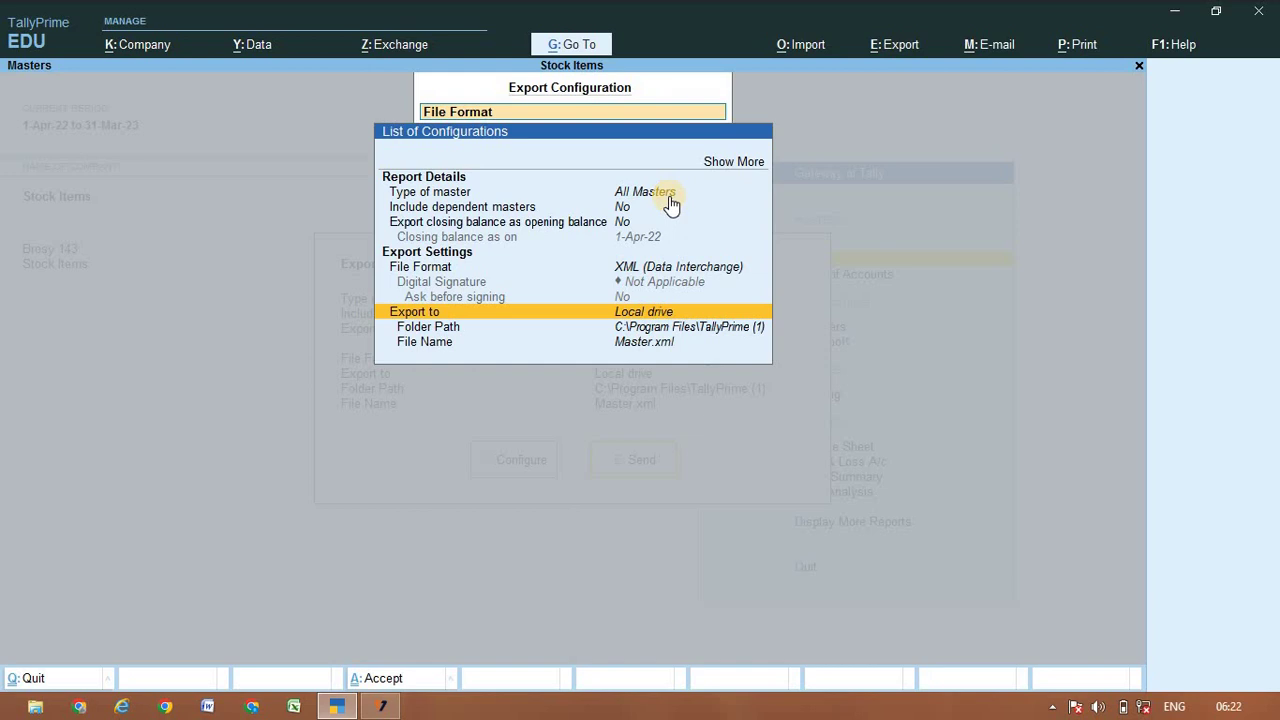
key("Return")
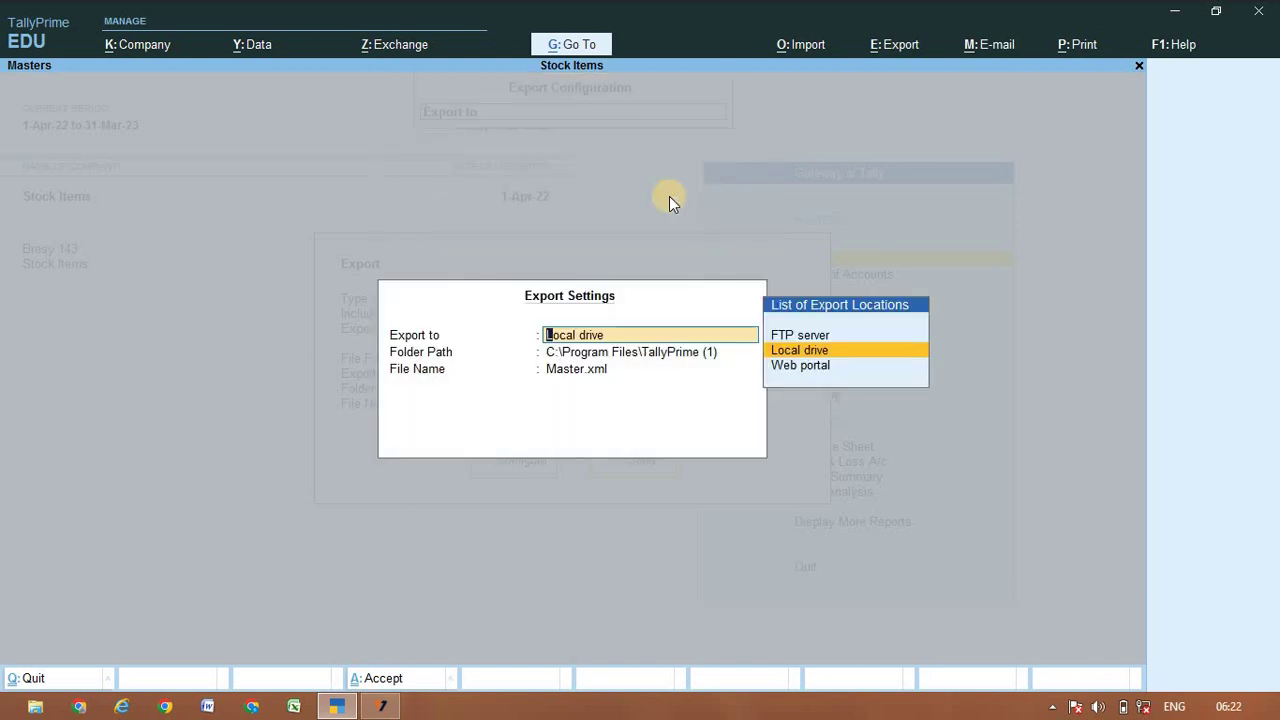
key("Return")
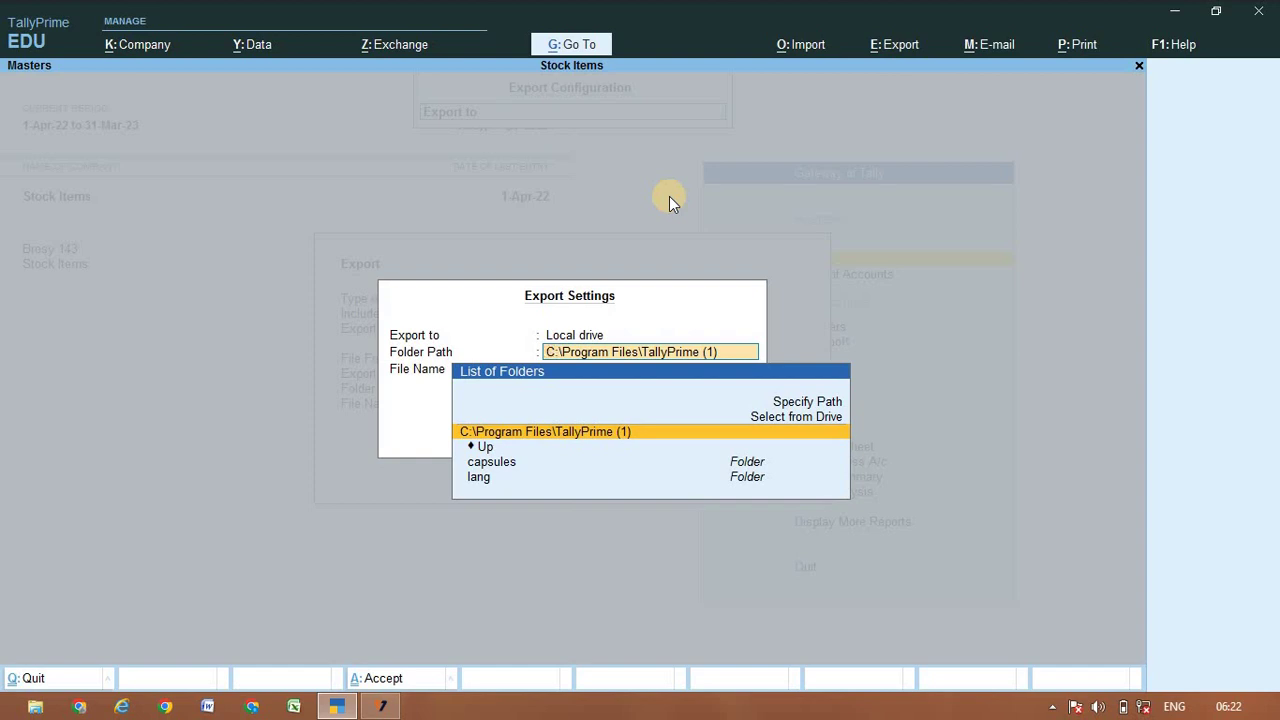
Set the export folder path to the backup folder on the Desktop.
key("Down")
key("Down")
key("Down")
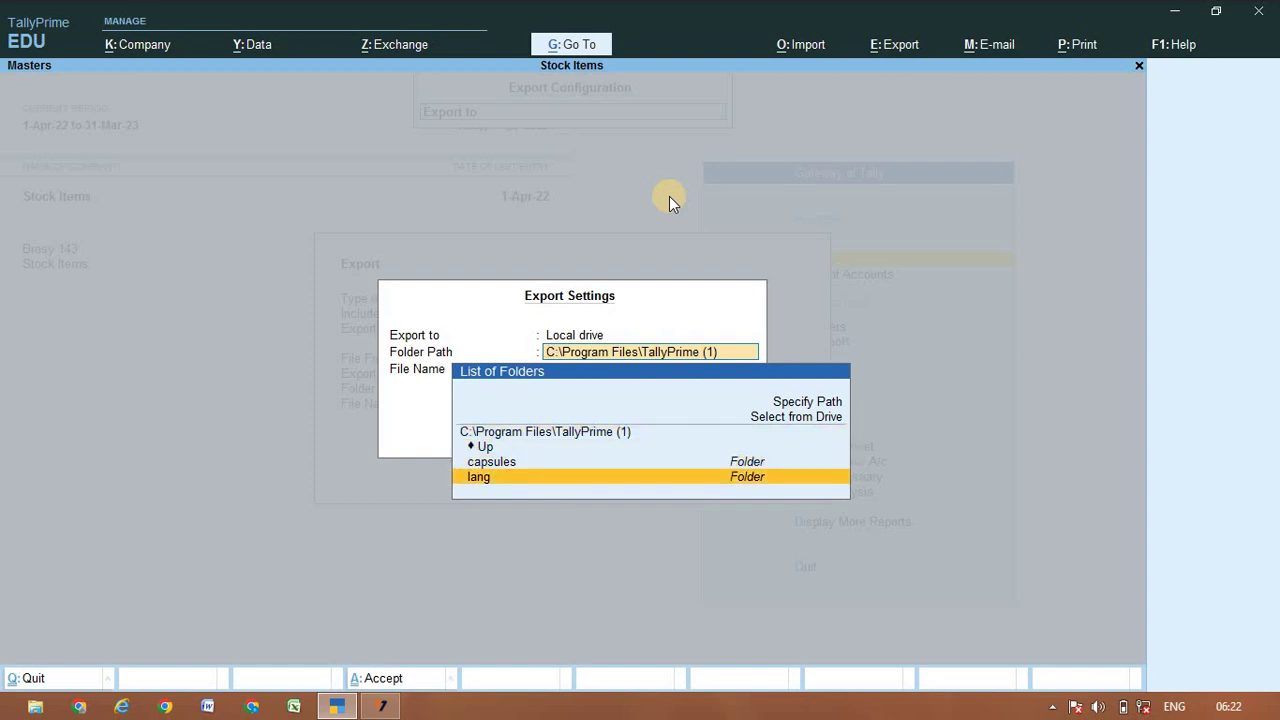
key("Up")
key("Up")
key("Up")
key("Up")
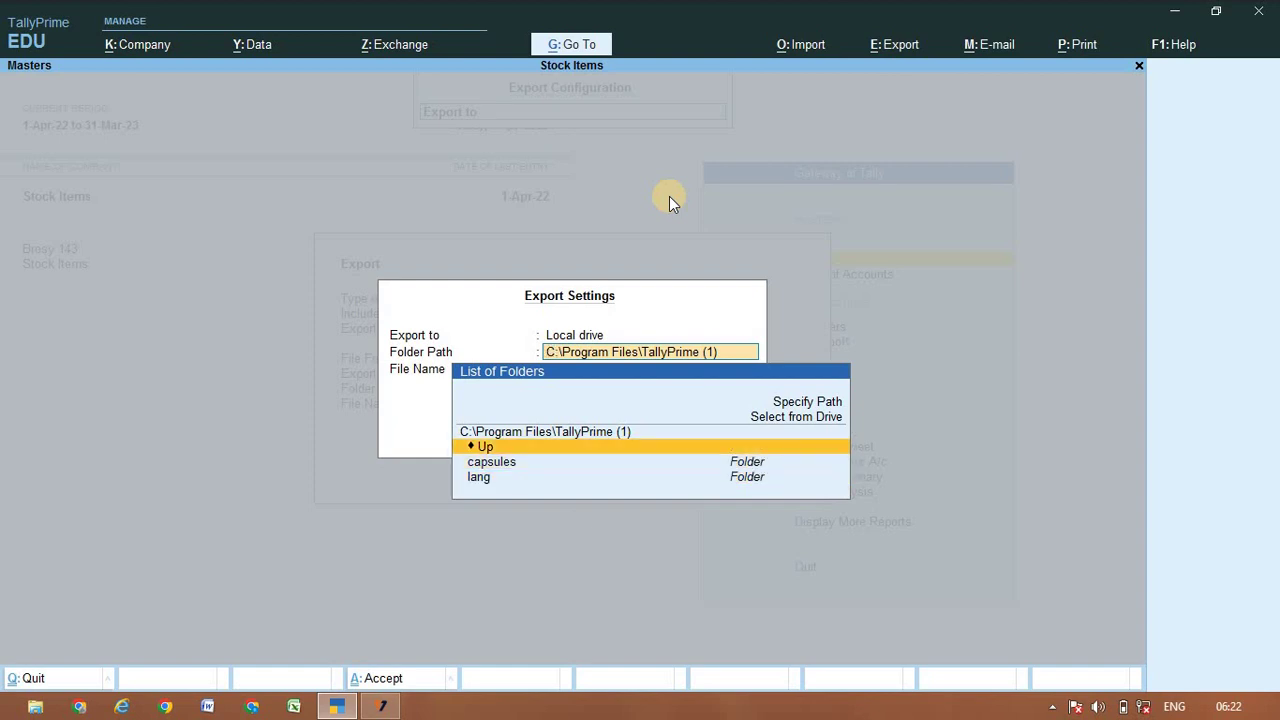
key("Return")
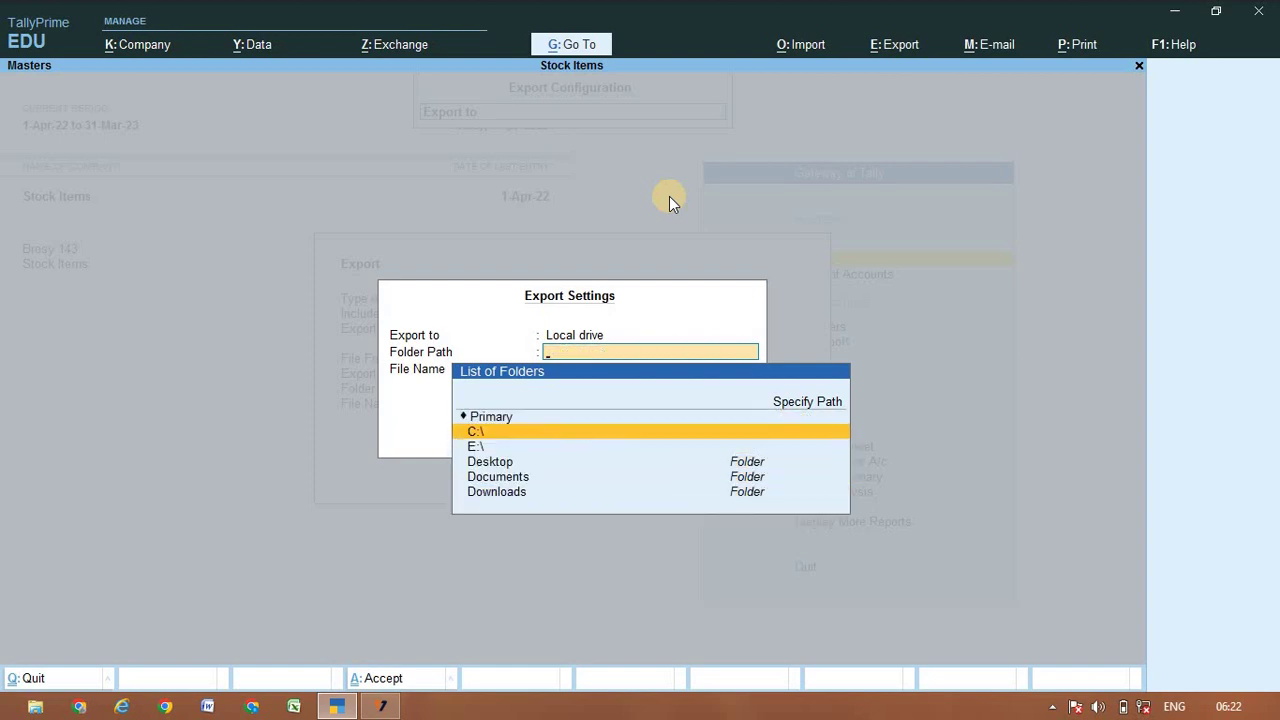
key("Down")
key("Down")
key("Return")
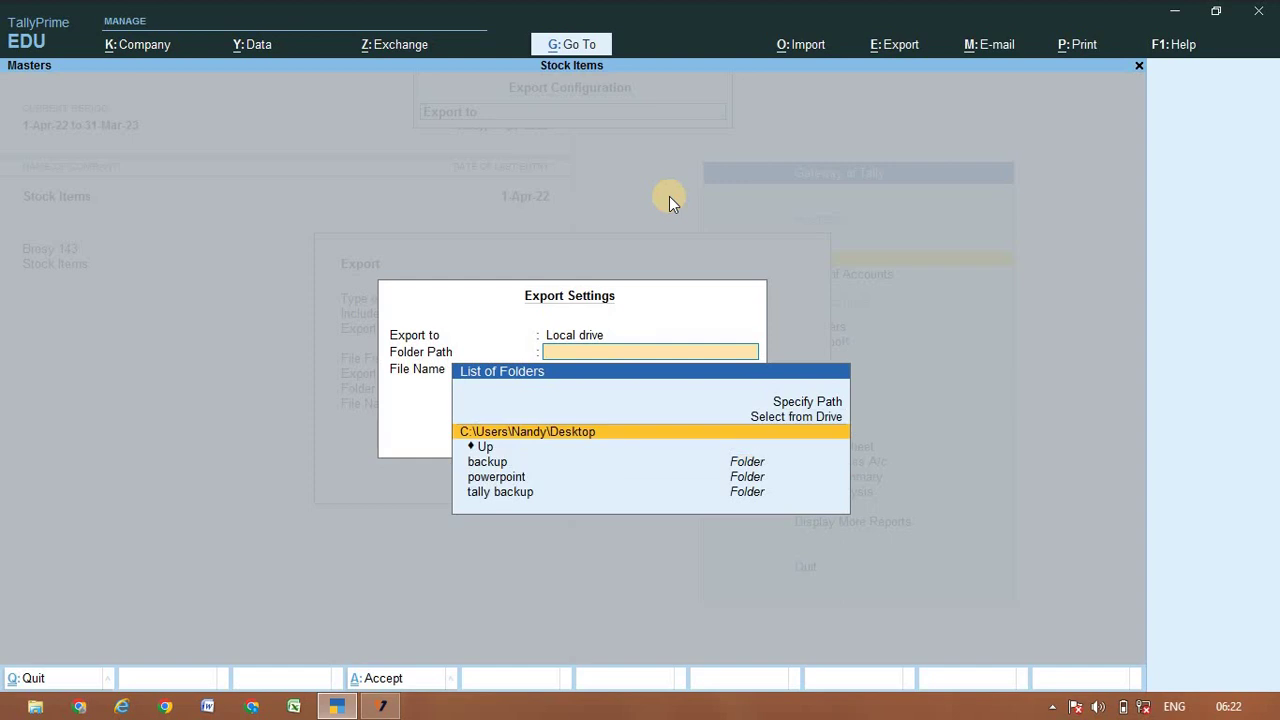
key("Down")
key("Down")
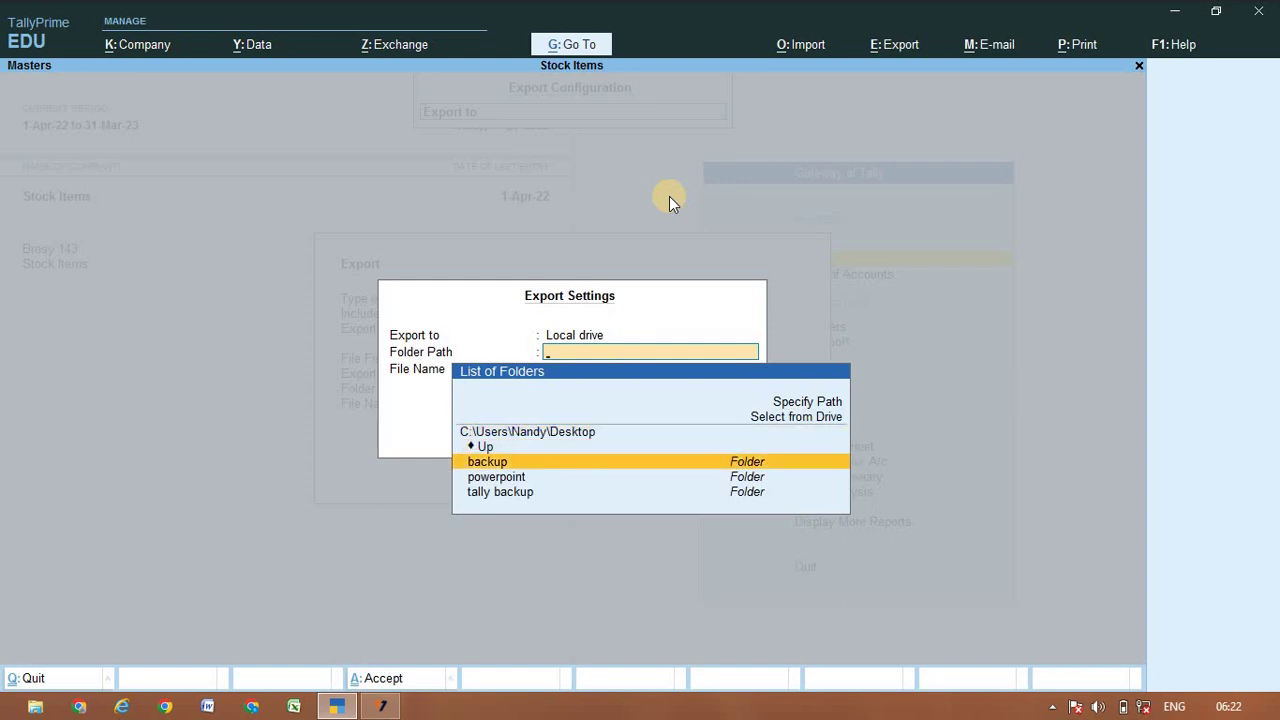
key("Return")
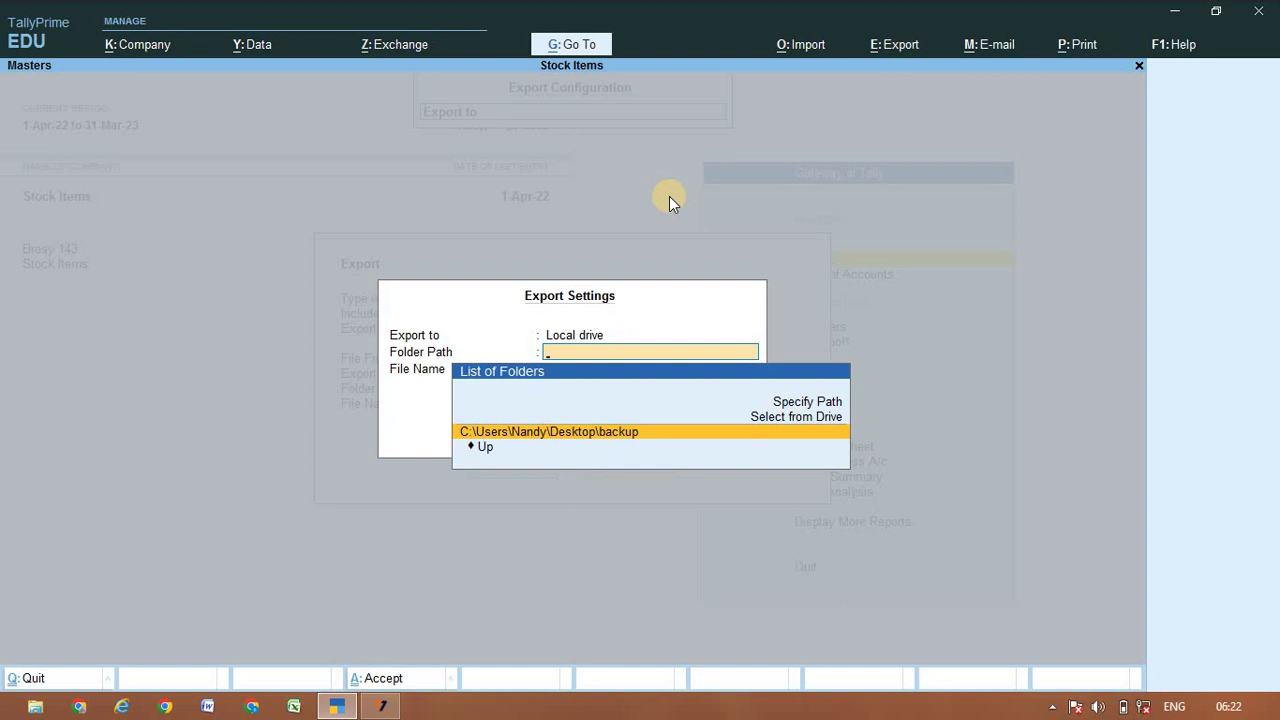
key("Return")
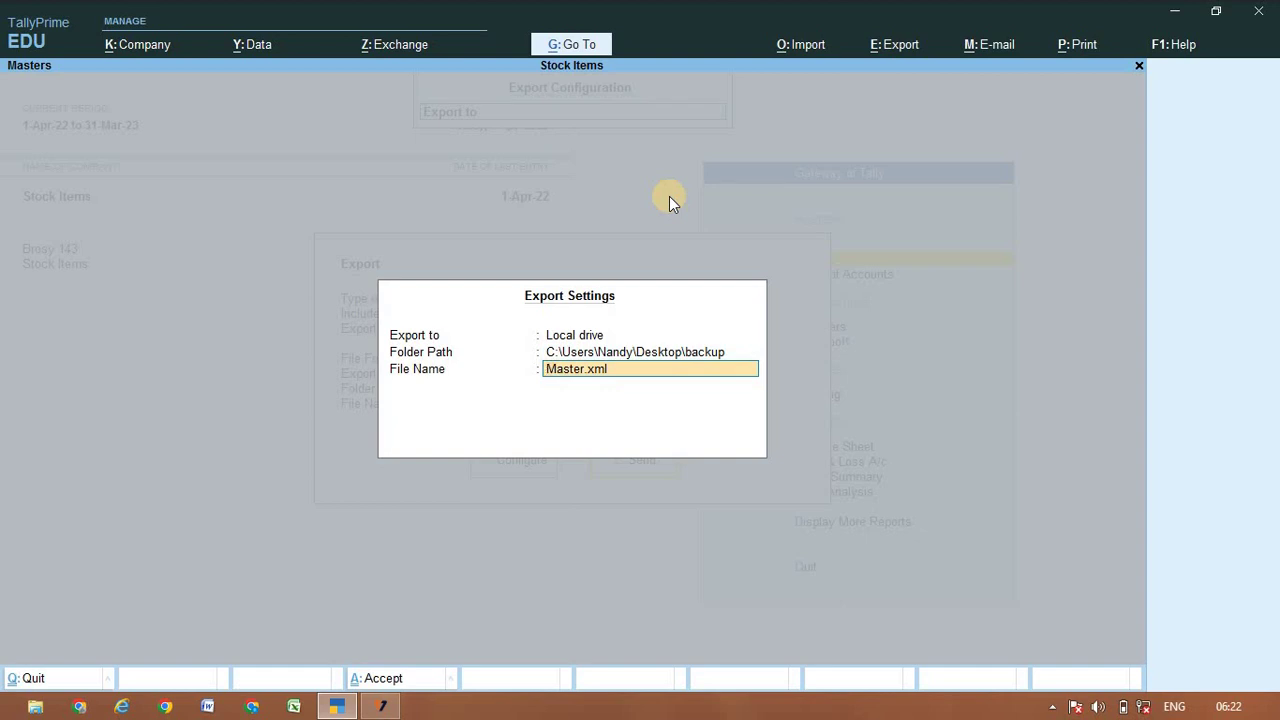
Name the masters export file export and accept the export settings.
type("export")
left_click(669, 196)
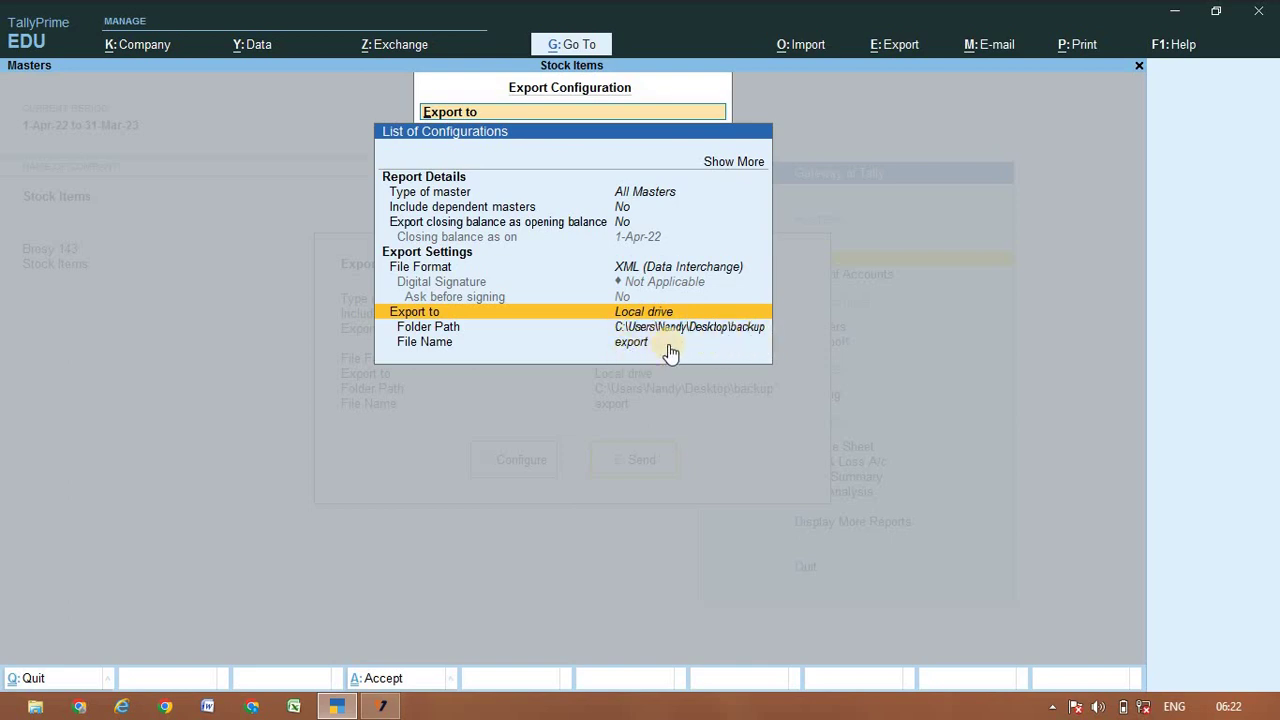
Change the folder path to C:\Program Files\TallyPrime (1), keeping Local drive and the file name export.xml.
key("Return")
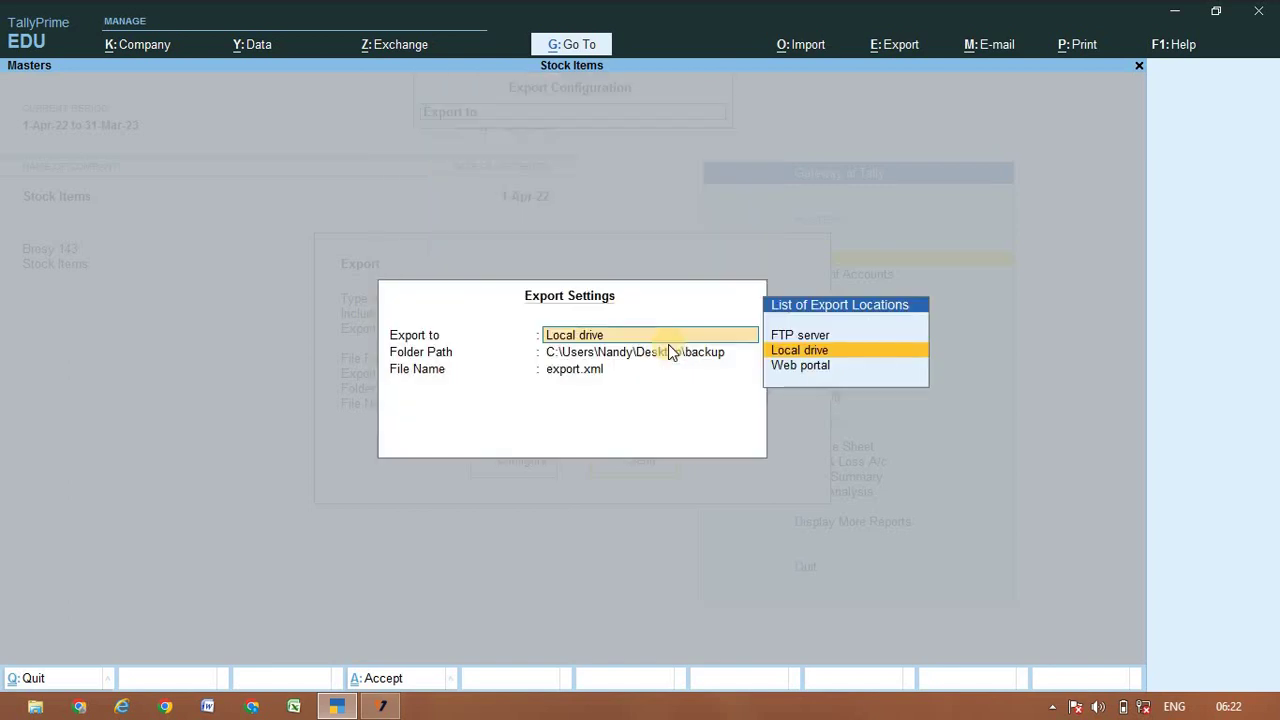
key("Return")
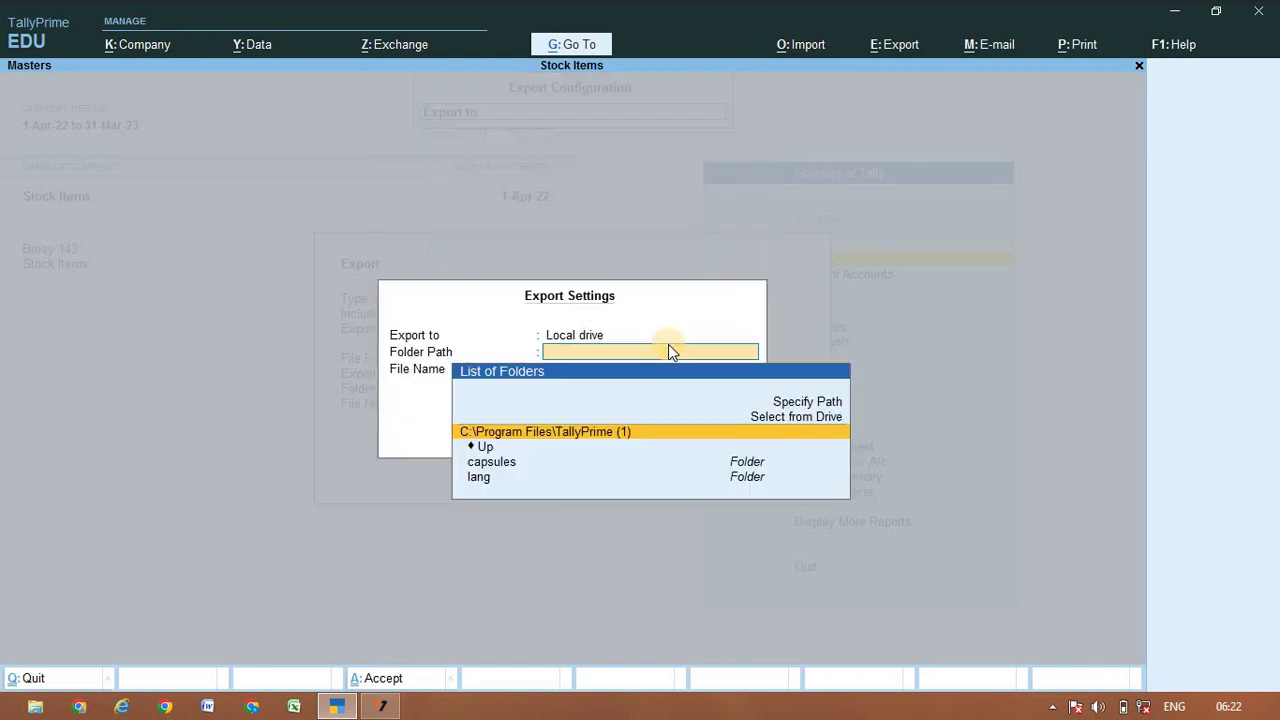
key("Return")
key("Return")
key("Return")
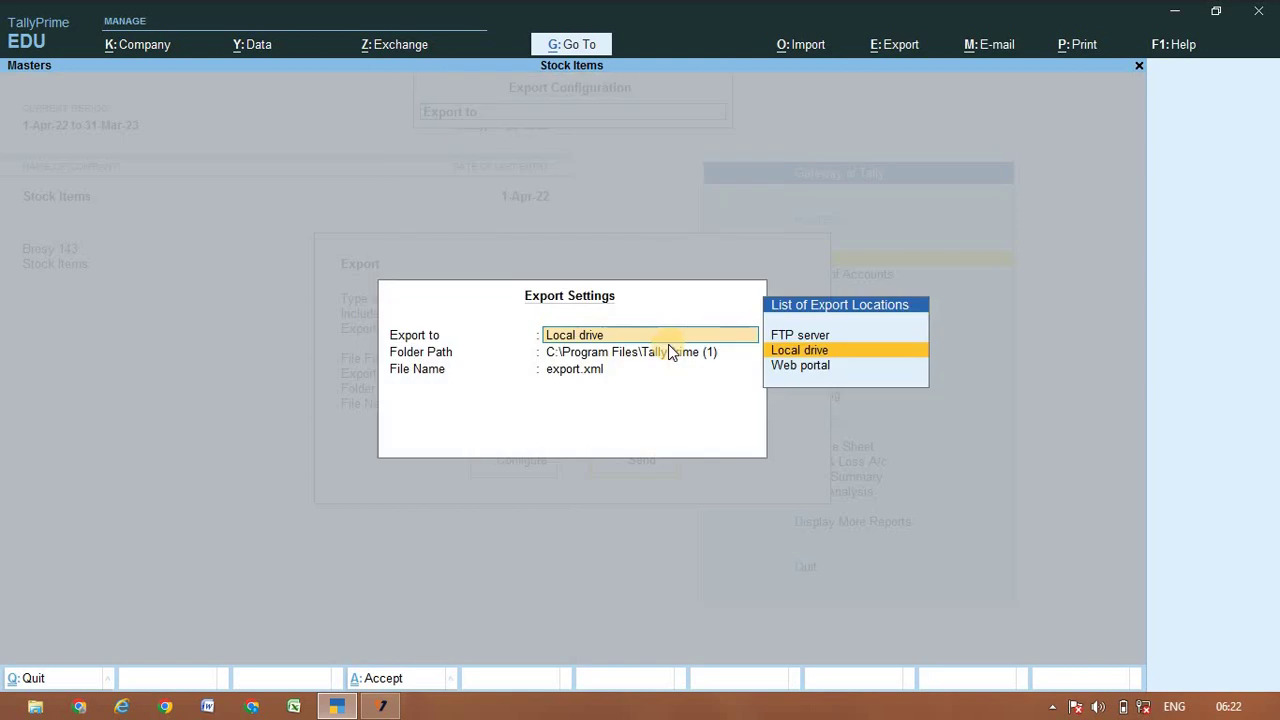
key("Return")
key("Return")
key("Return")
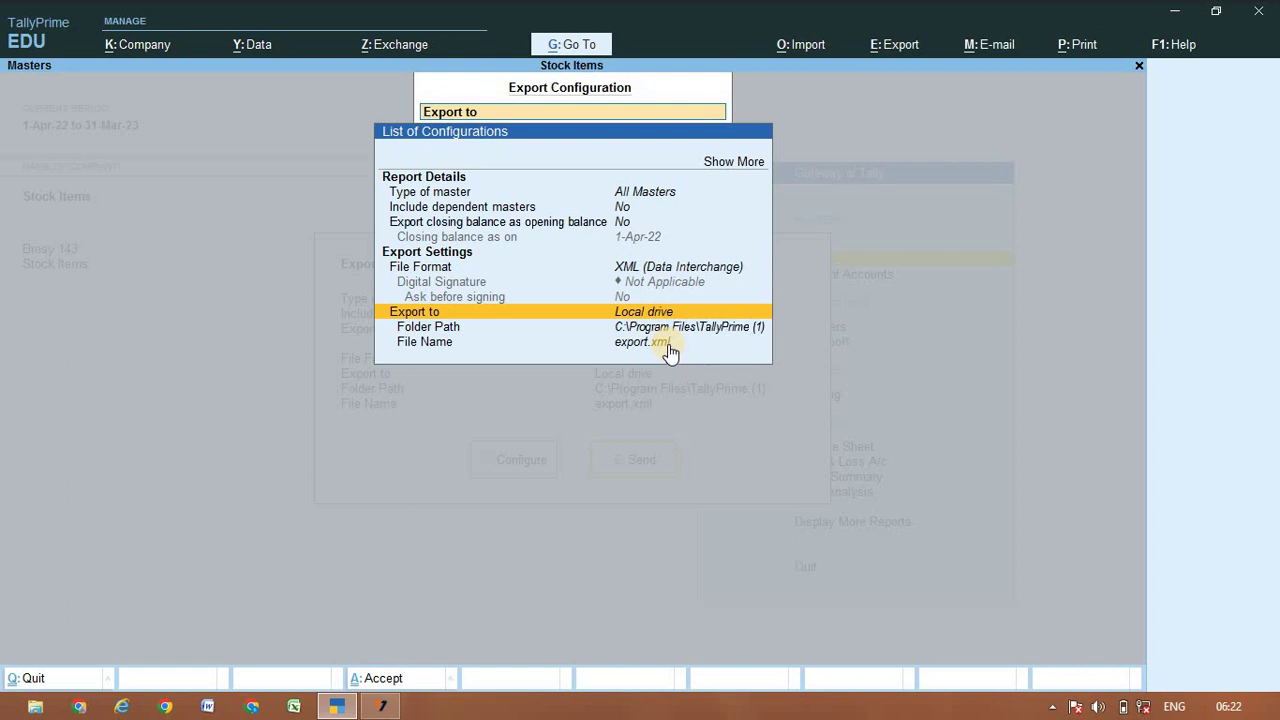
Accept the export configuration, send the masters export, and close the file folder window that opens.
key("ctrl+a")
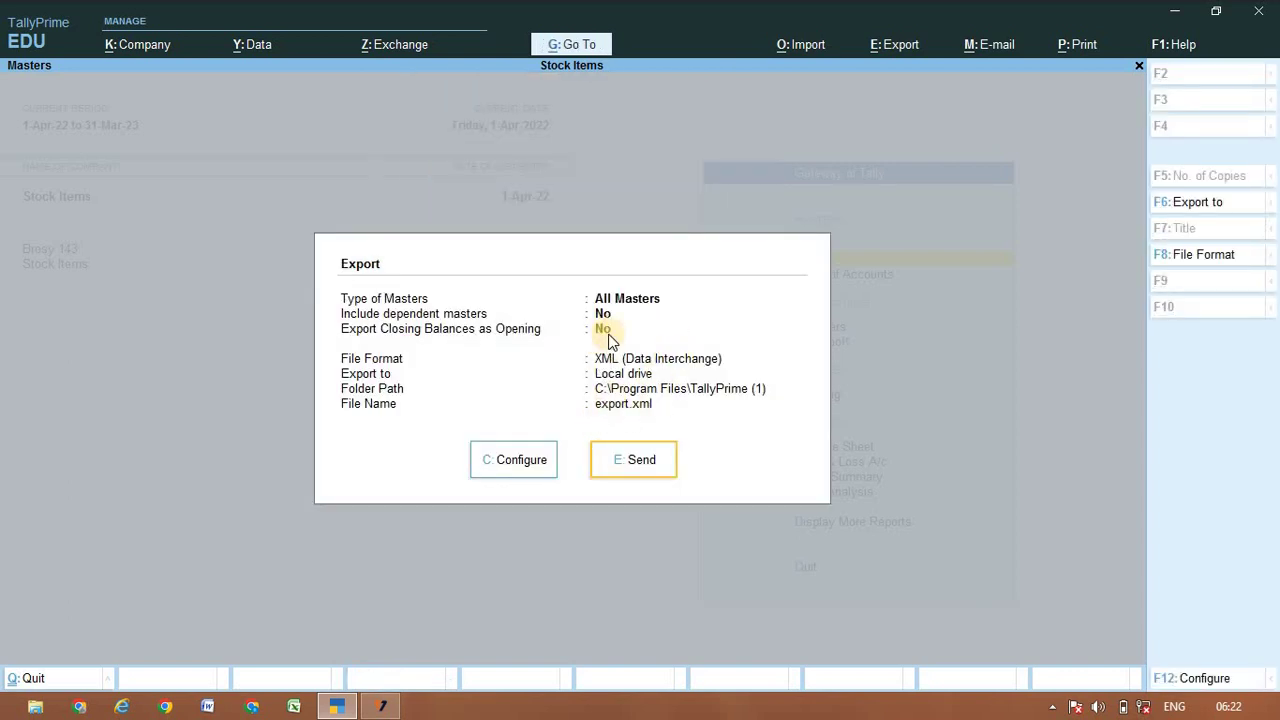
left_click(638, 466)
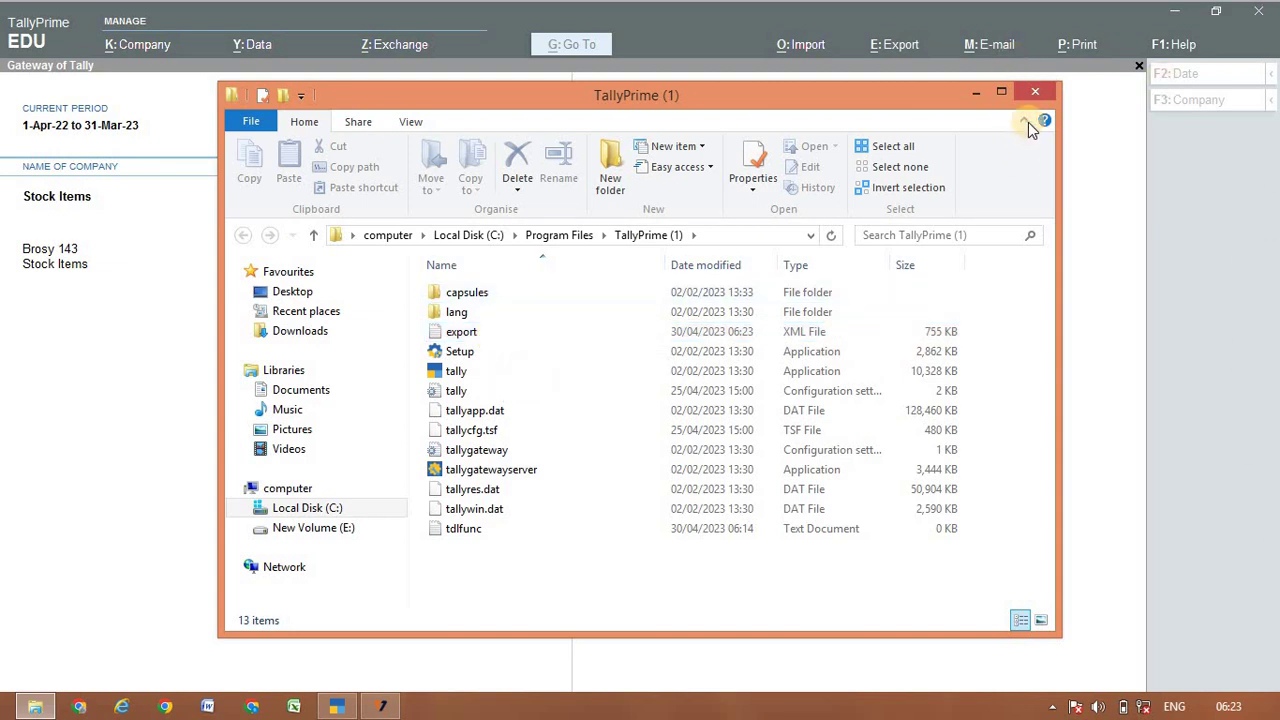
left_click(1037, 91)
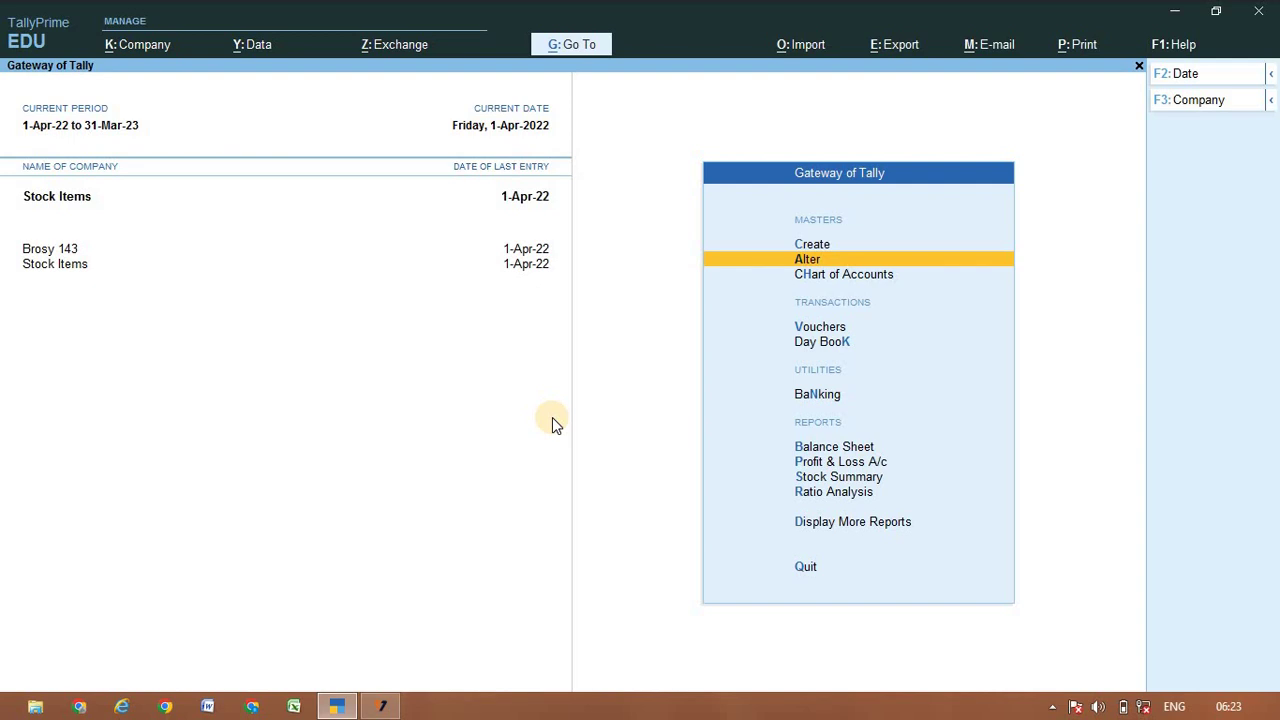
Start creating a new company with Export as its company name and mailing name.
left_click(157, 50)
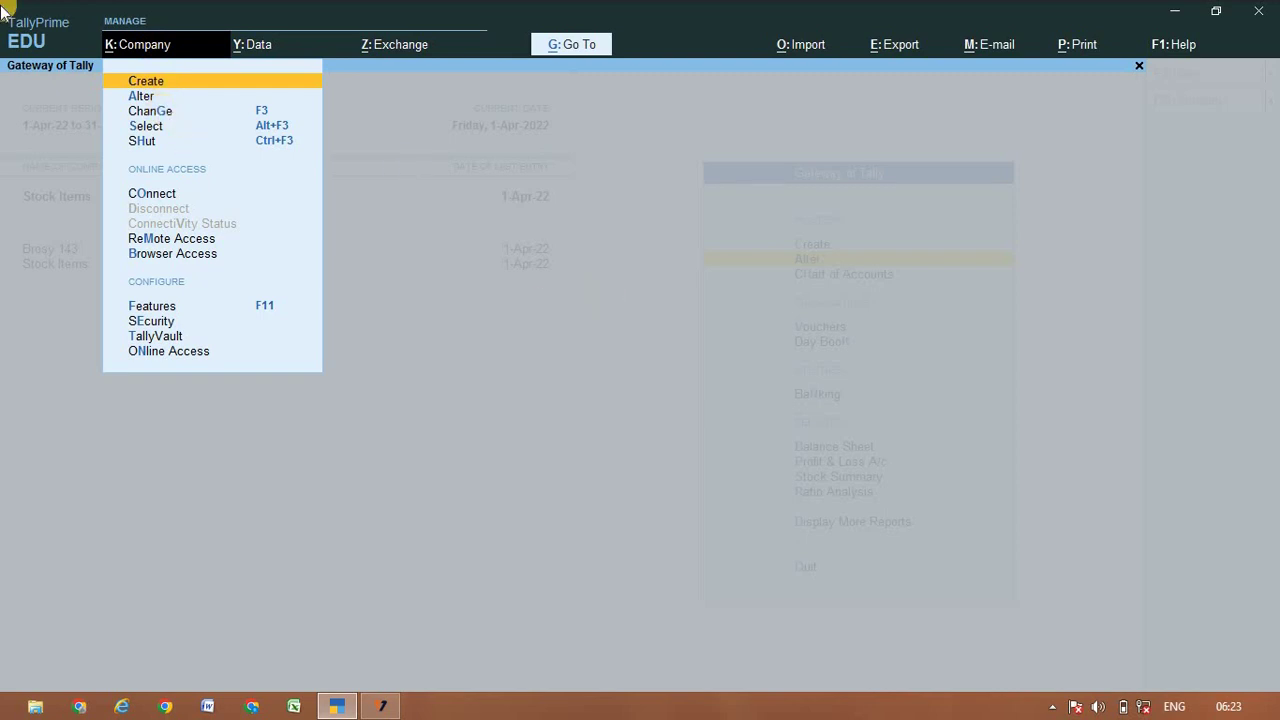
left_click(129, 80)
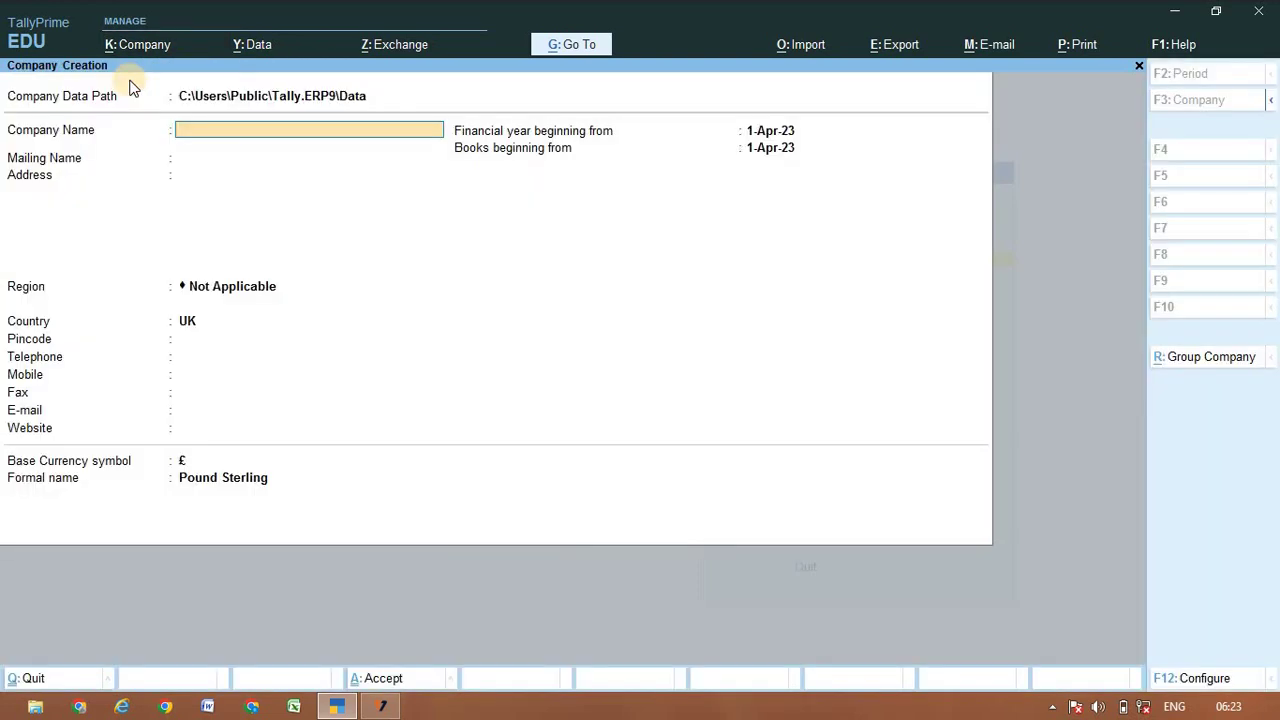
type("Expo")
key("Return")
key("Return")
key("Return")
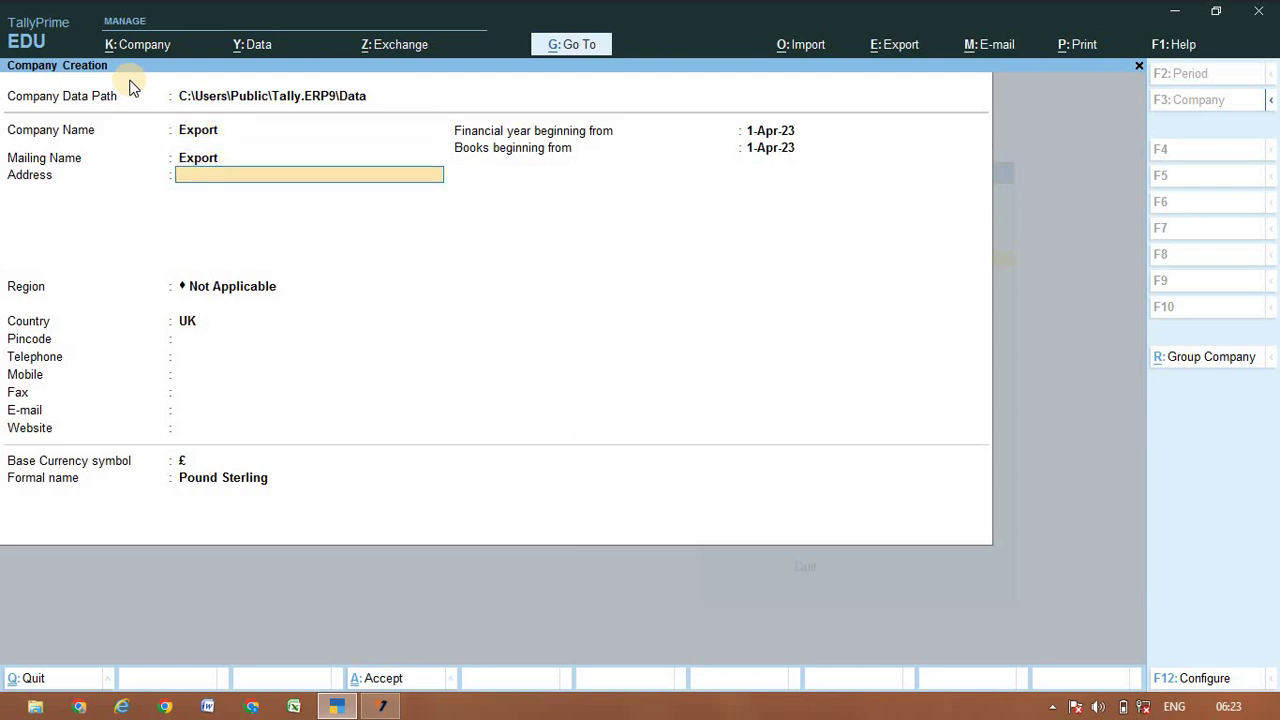
Set the new company's country to India and state to Tamil Nadu, and save the company.
type("In")
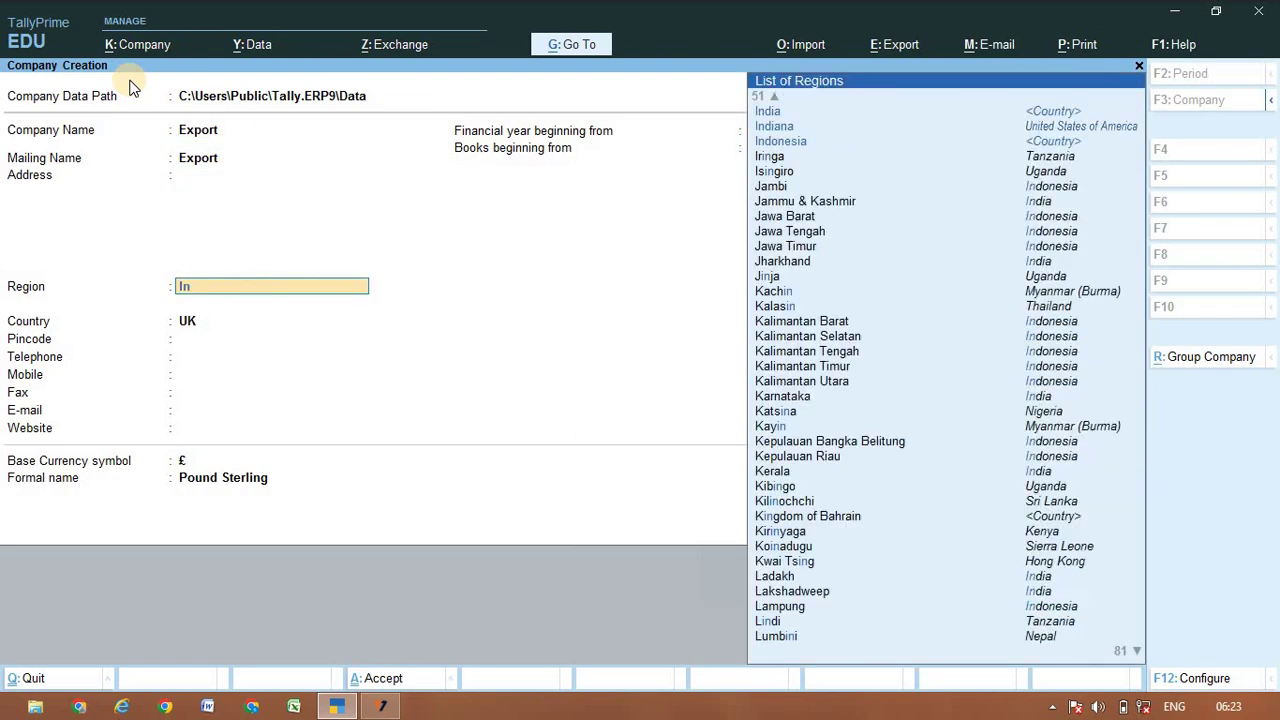
key("Return")
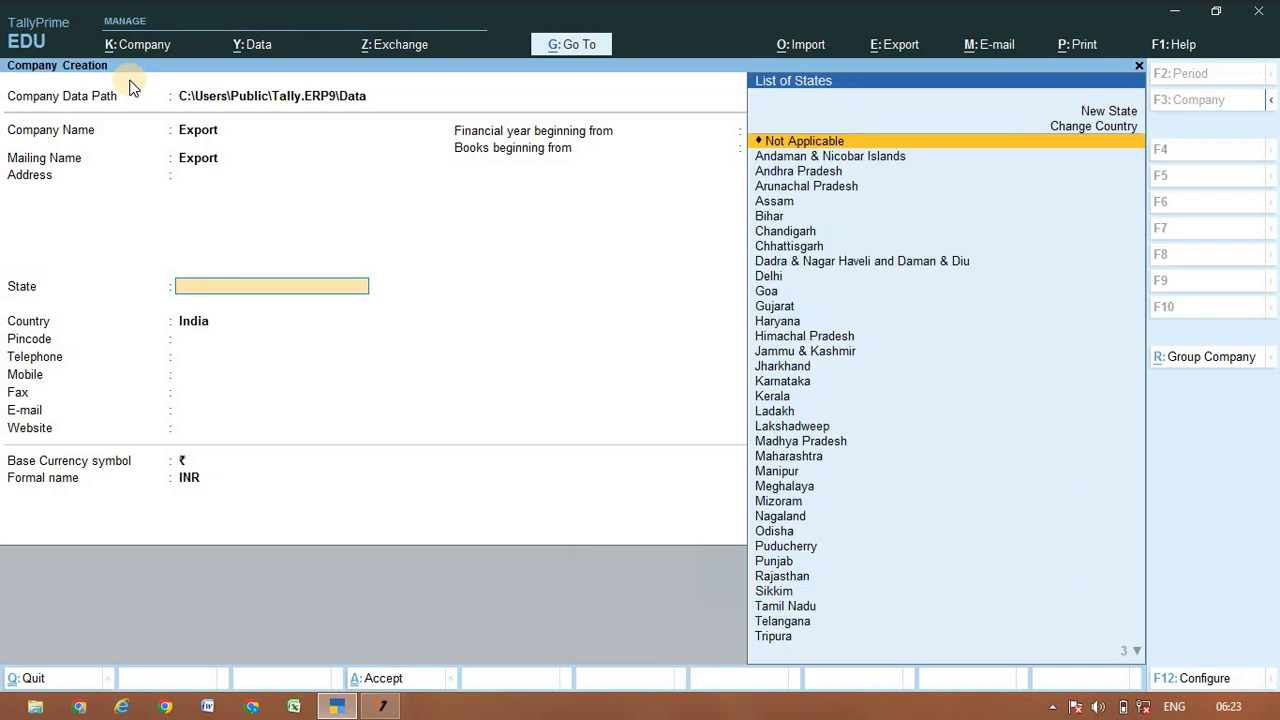
type("Ta")
key("Return")
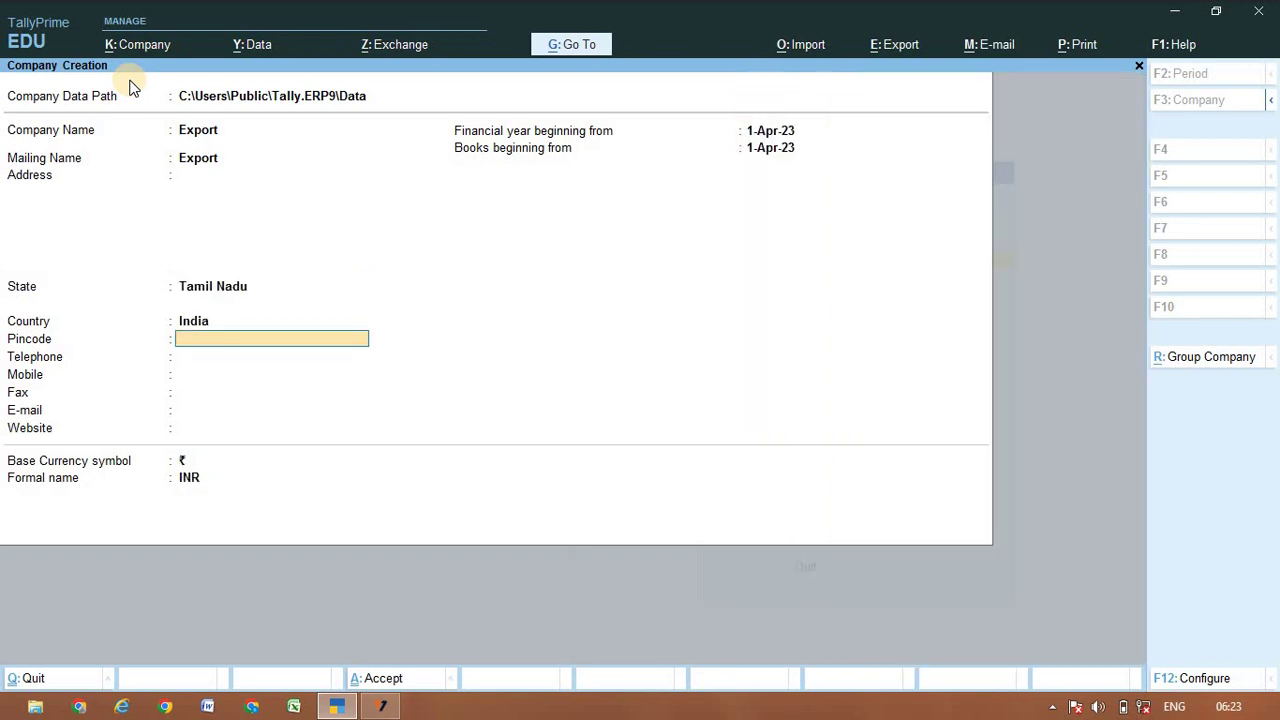
key("ctrl")
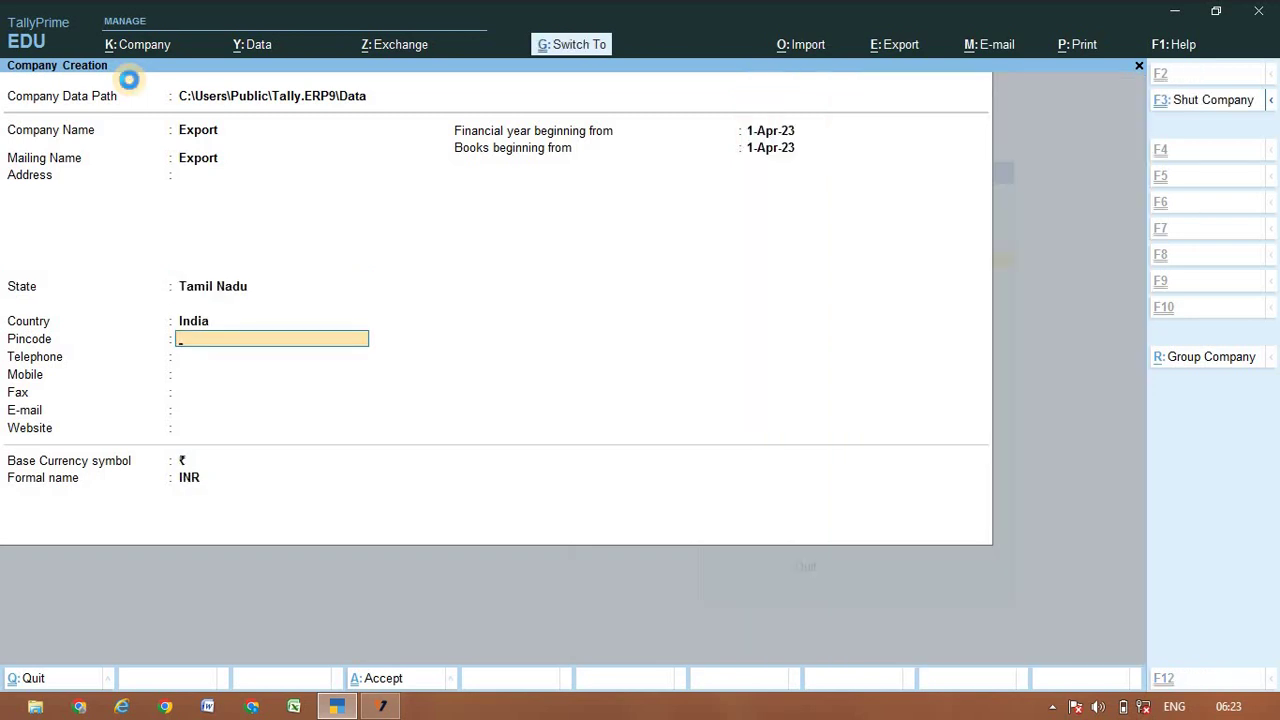
key("ctrl+a")
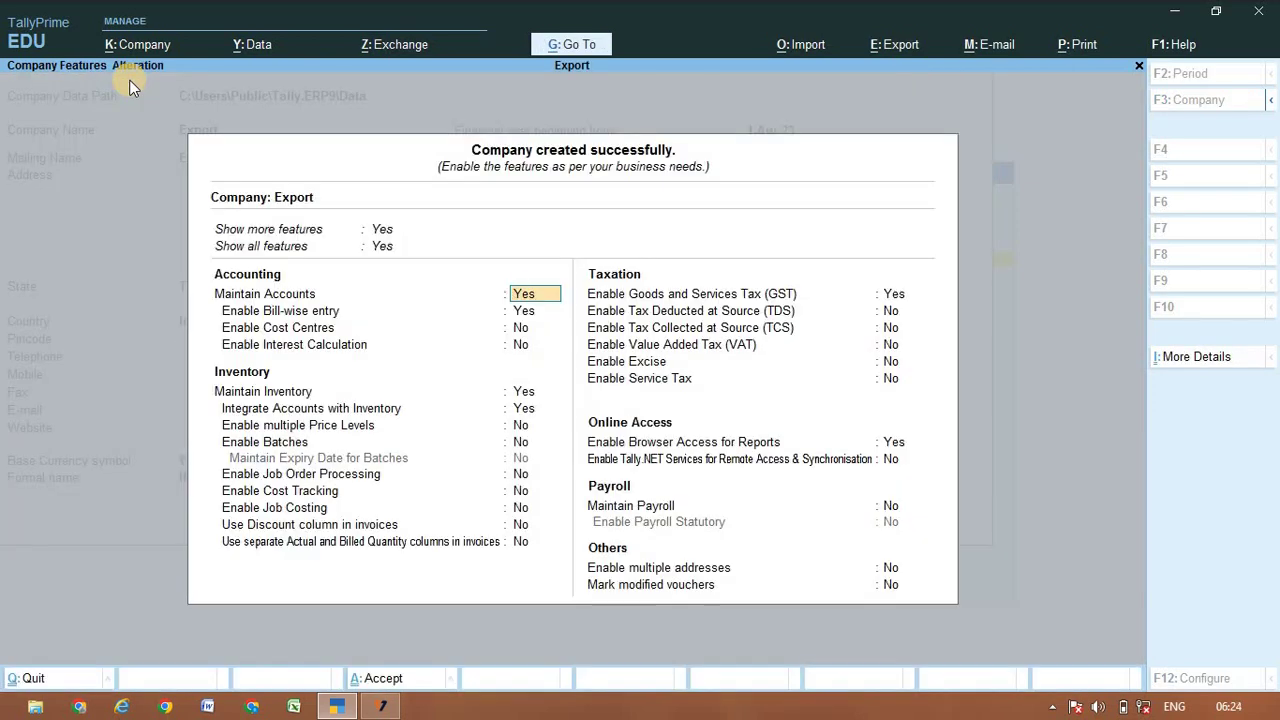
Disable Goods and Services Tax (GST) in the Export company's features and save them.
key("Return")
key("Return")
key("Return")
key("Return")
key("Return")
key("Return")
key("Return")
key("Return")
key("Return")
key("Return")
key("Return")
key("Return")
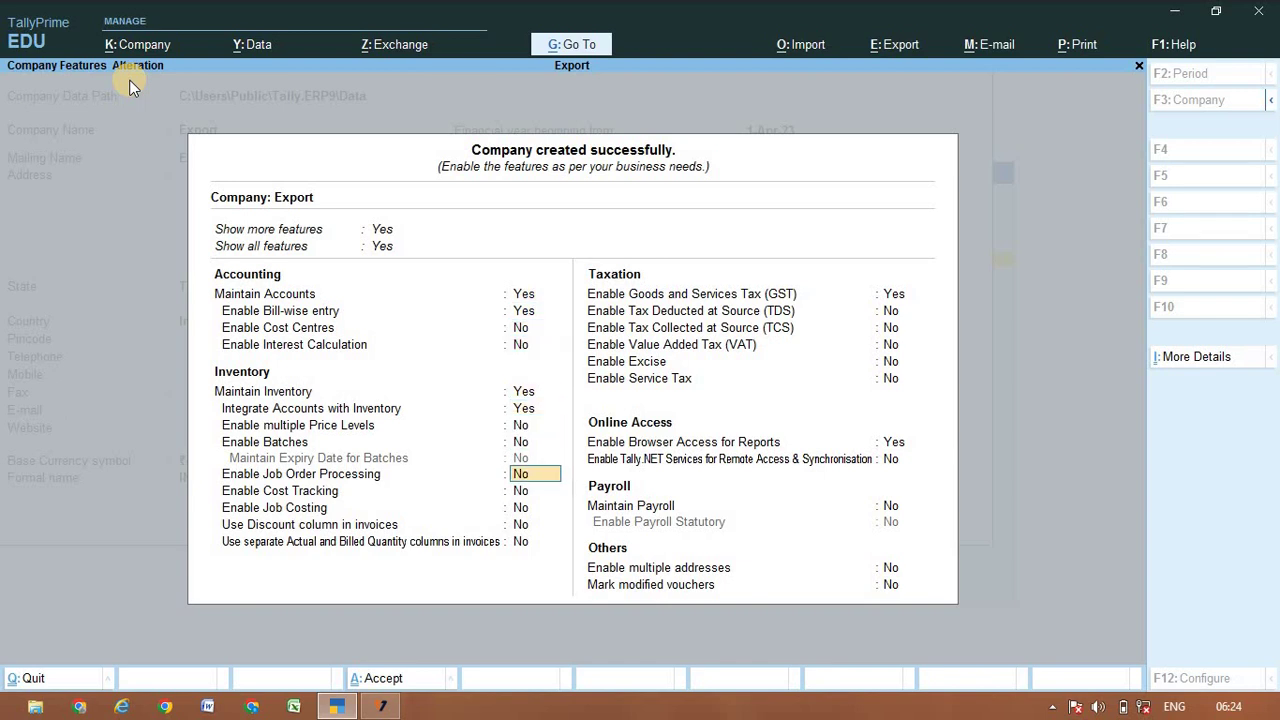
key("Return")
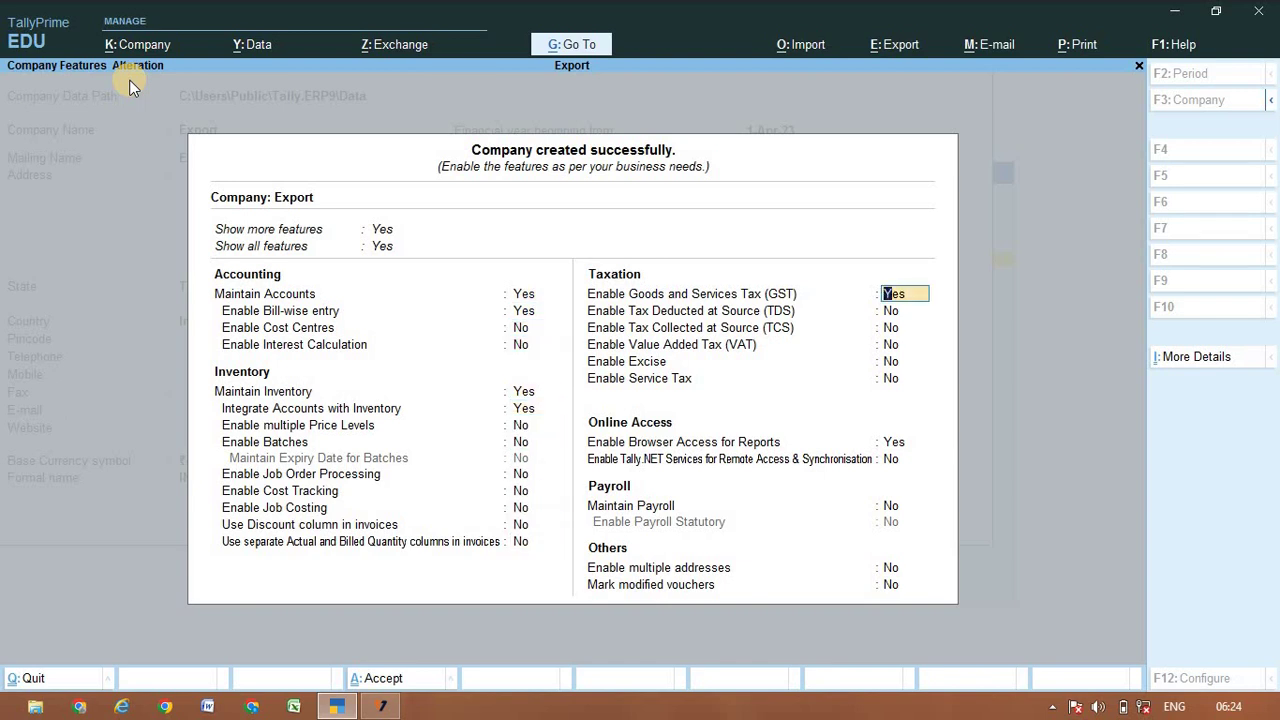
type("n")
key("Return")
key("ctrl+a")
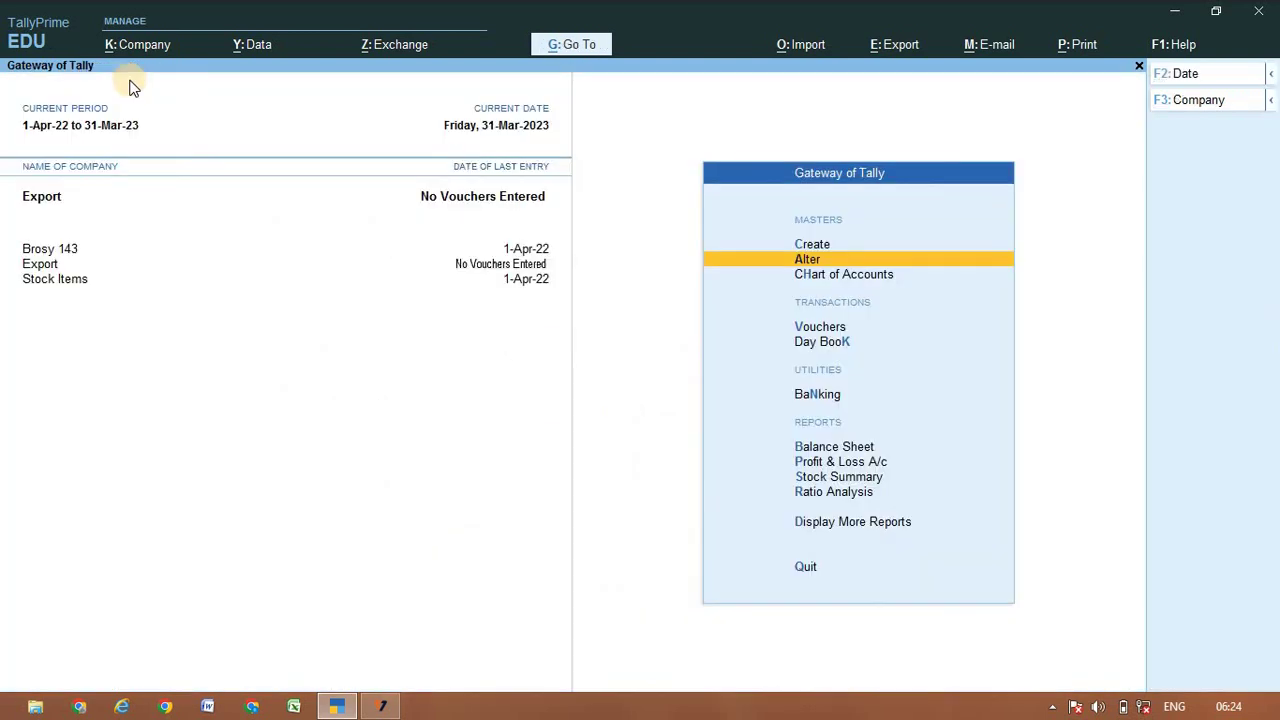
Check the list of ledgers available for alteration in the Export company and return to the Gateway of Tally.
key("Return")
key("Down")
key("Return")
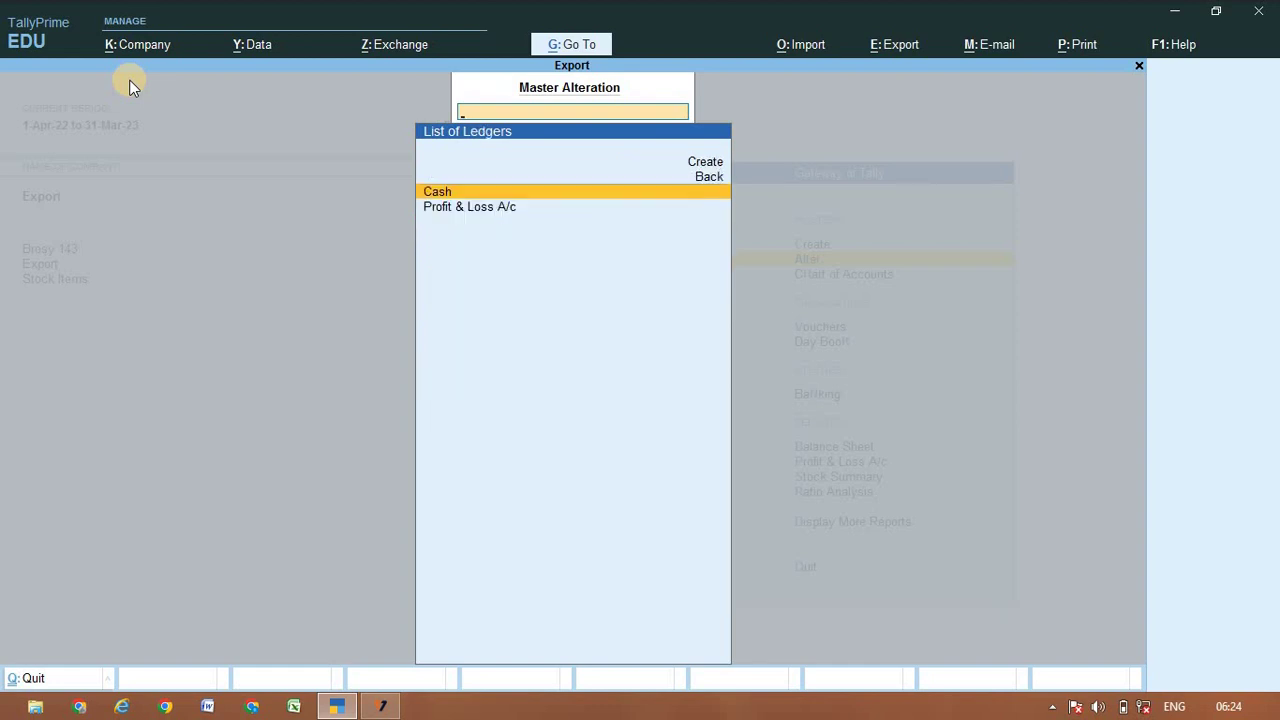
key("Escape")
key("Escape")
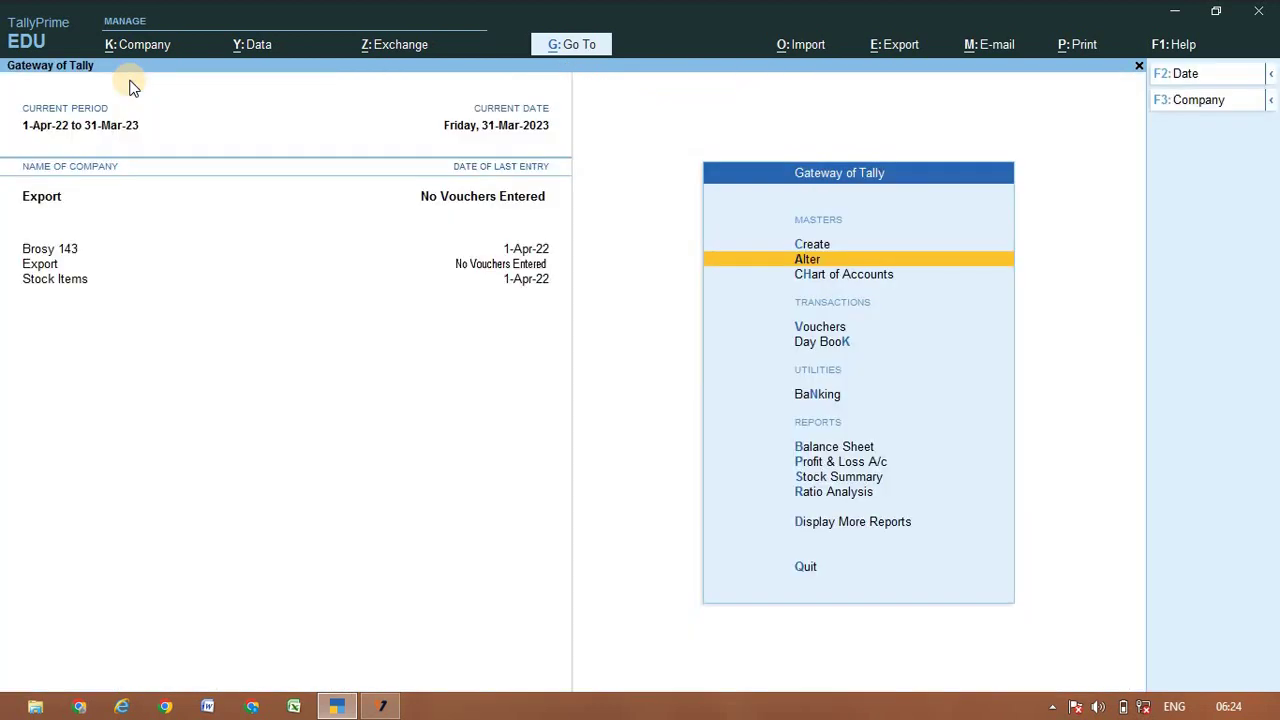
Check the list of stock items available for alteration in the Export company and return to the Gateway of Tally.
key("Return")
key("Down")
key("Down")
key("Down")
key("Down")
key("Down")
key("Down")
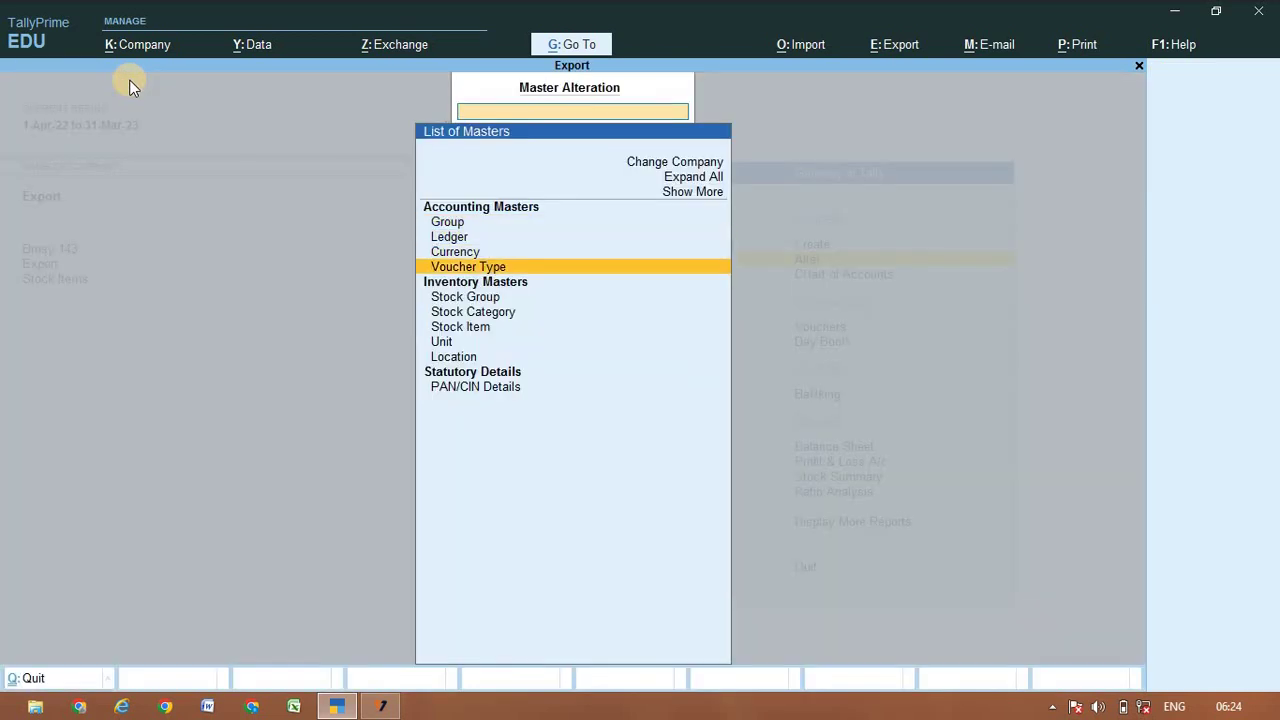
key("Return")
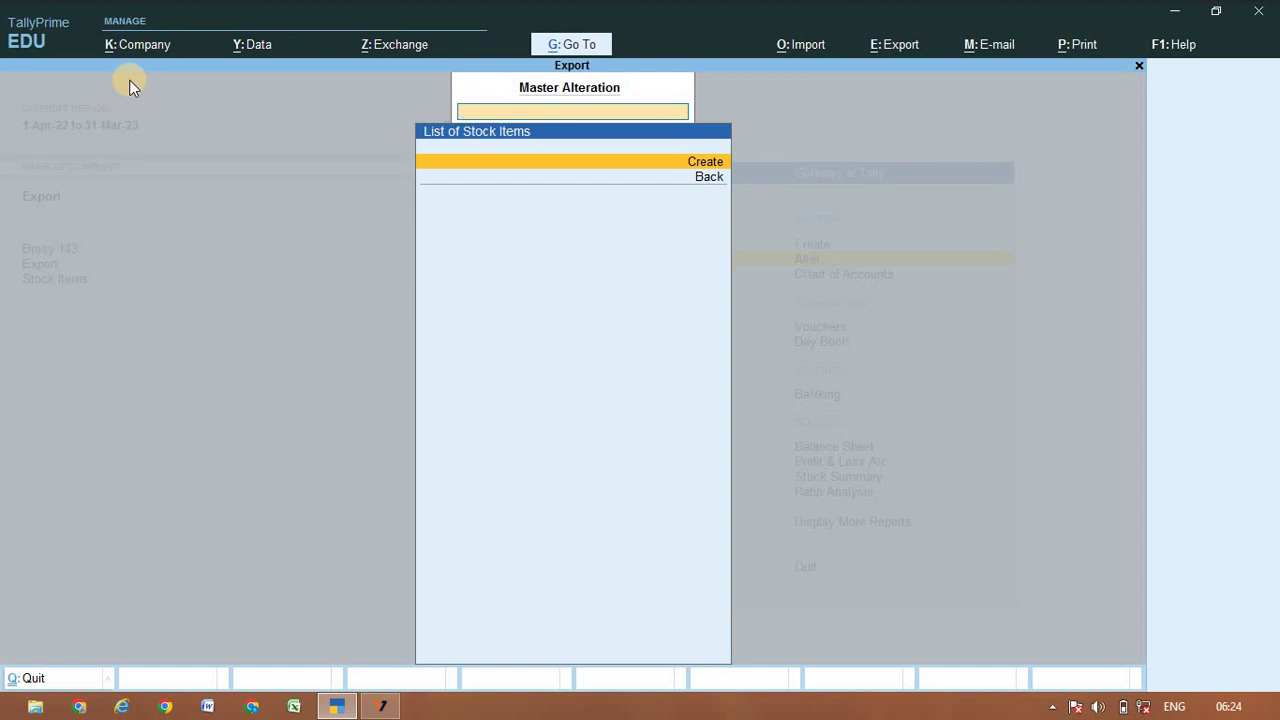
key("Escape")
key("Escape")
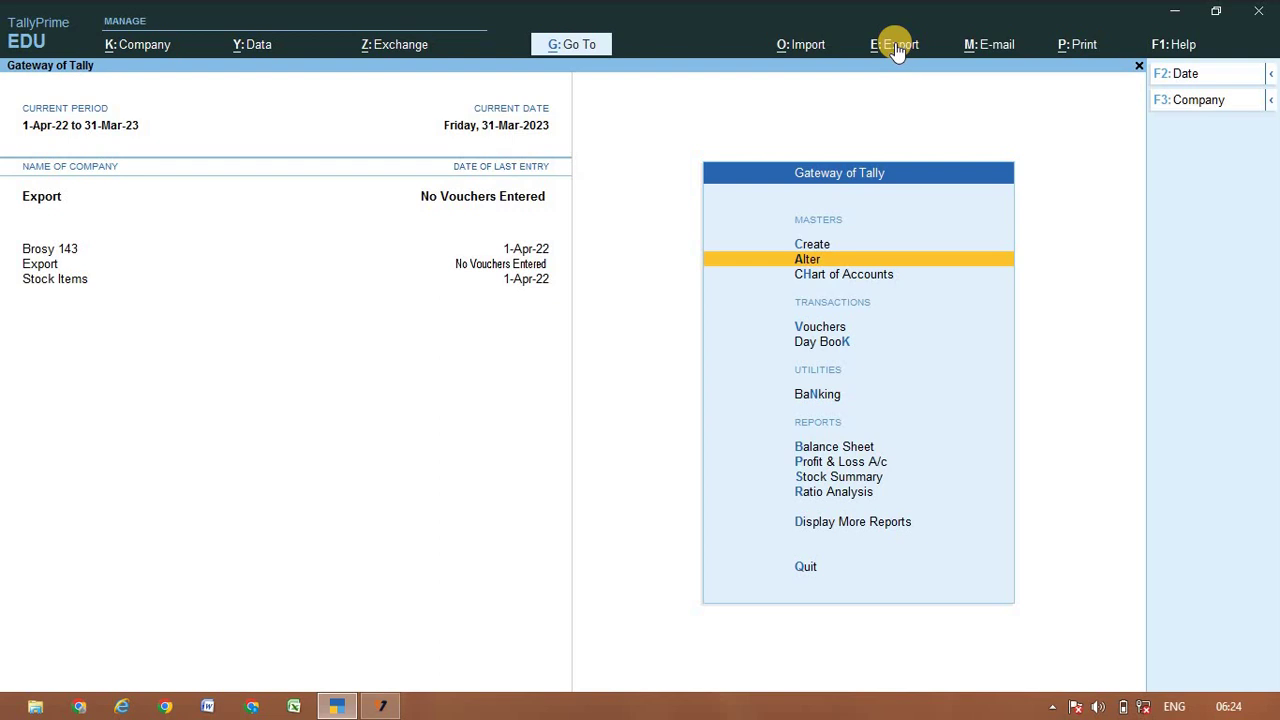
Import masters from export.xml into the Export company, ignoring duplicates where a master already exists.
left_click(797, 46)
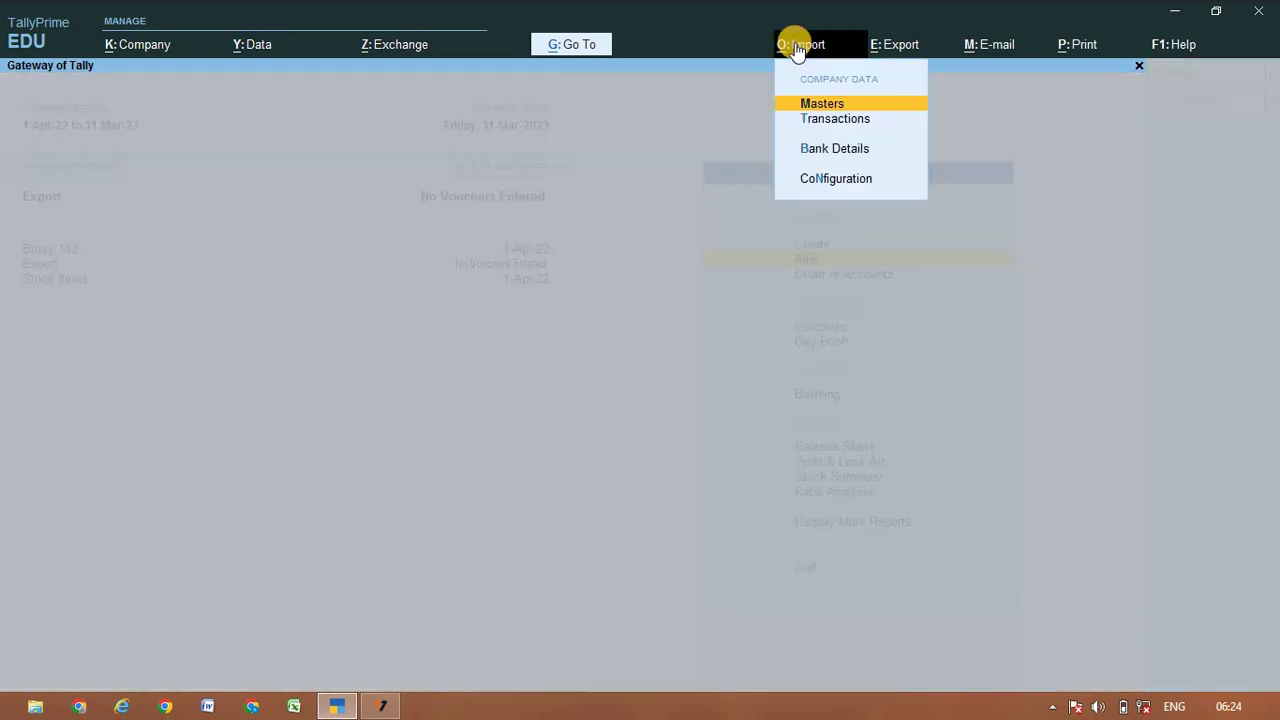
left_click(833, 104)
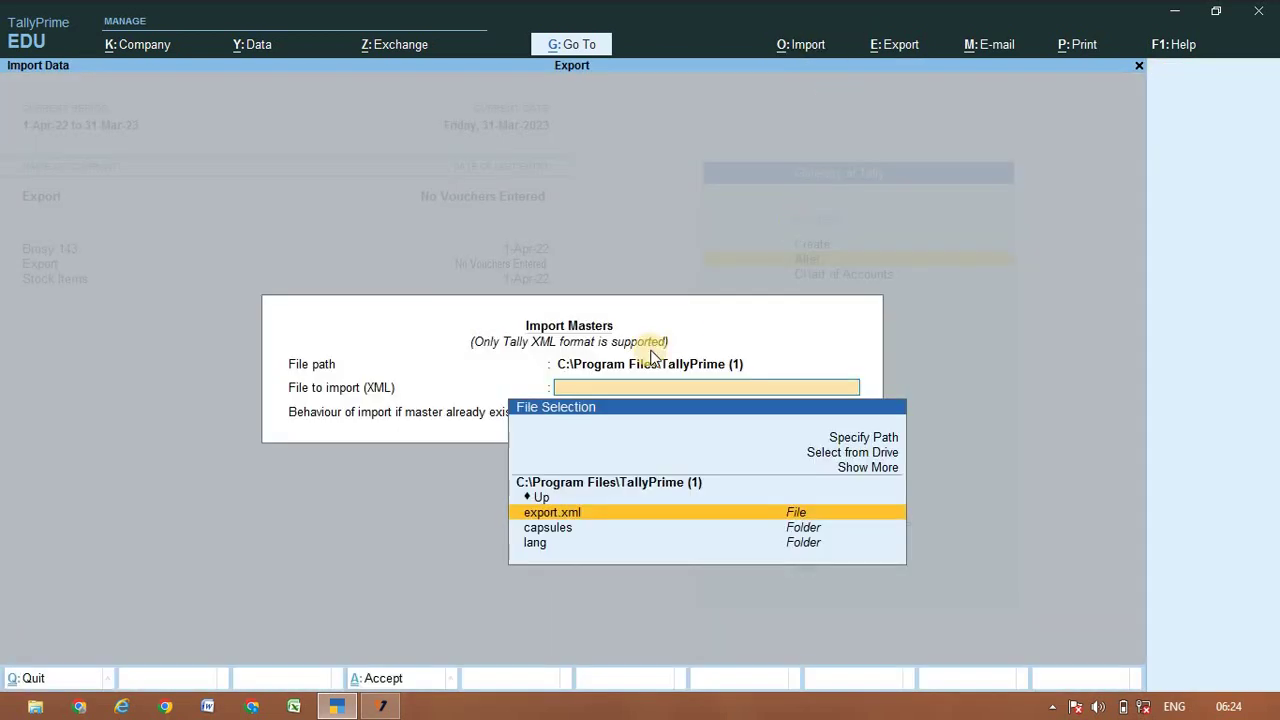
left_click(576, 516)
left_click(587, 517)
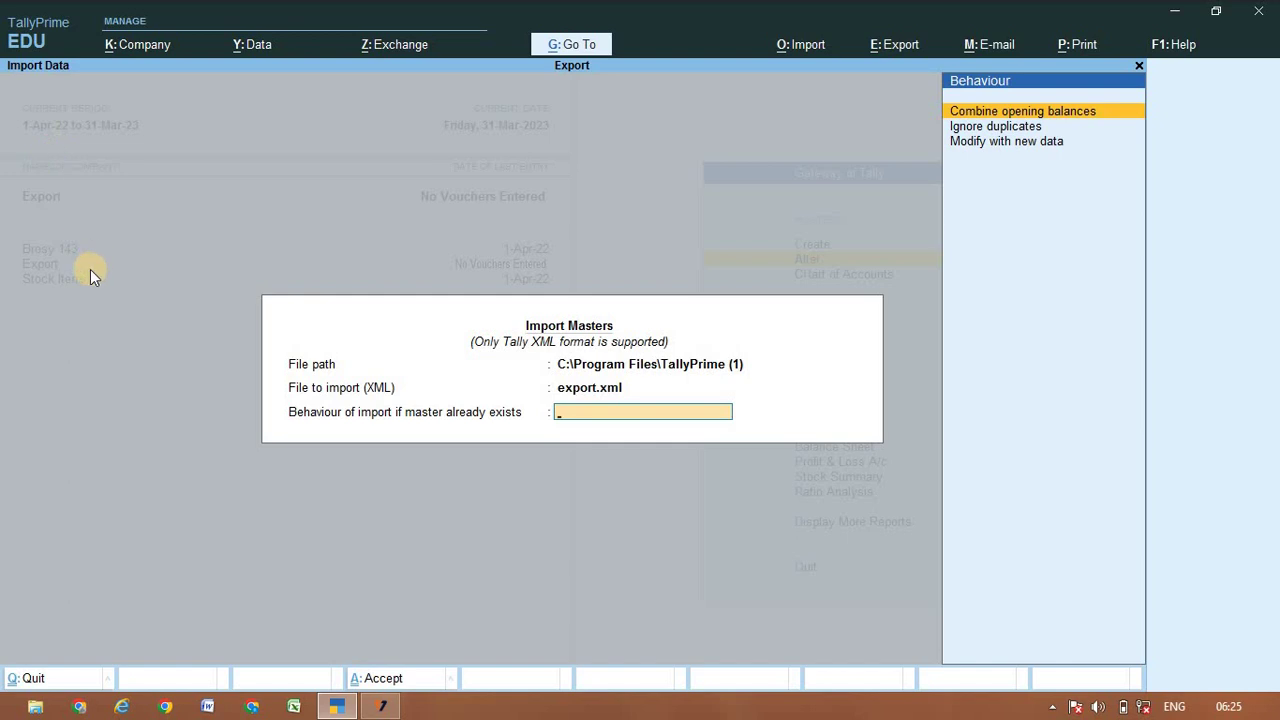
key("Down")
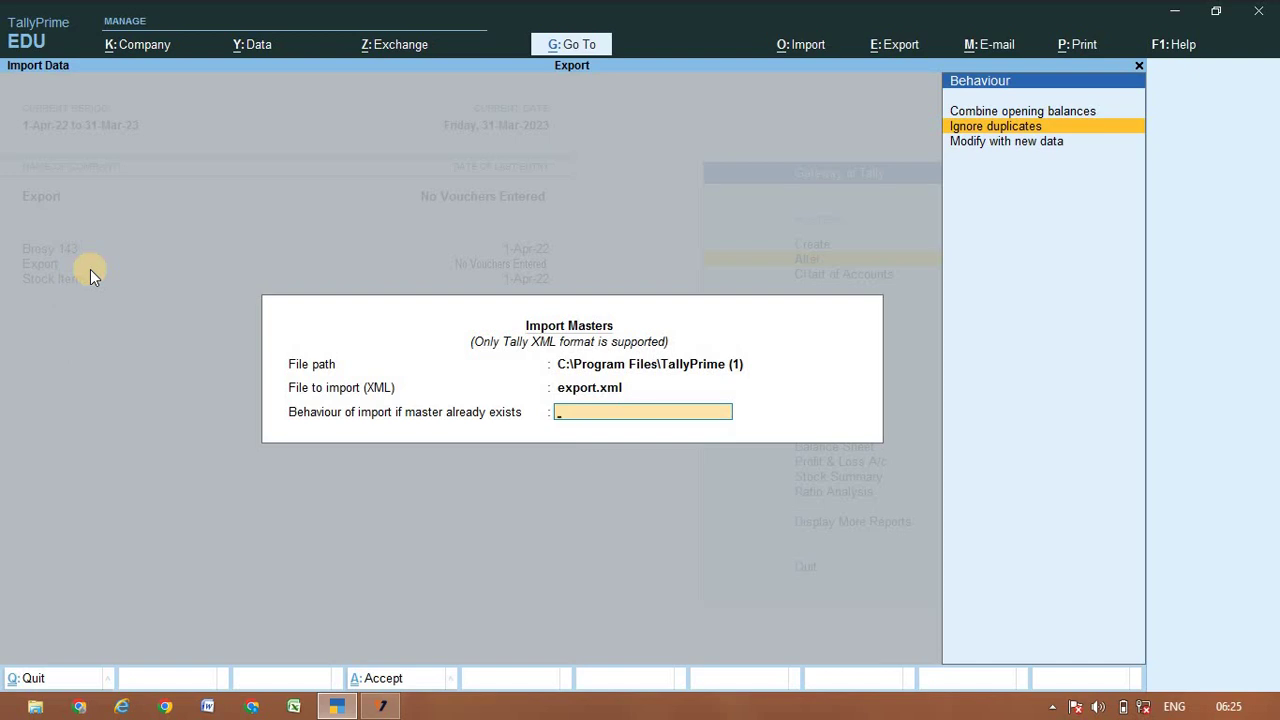
key("Return")
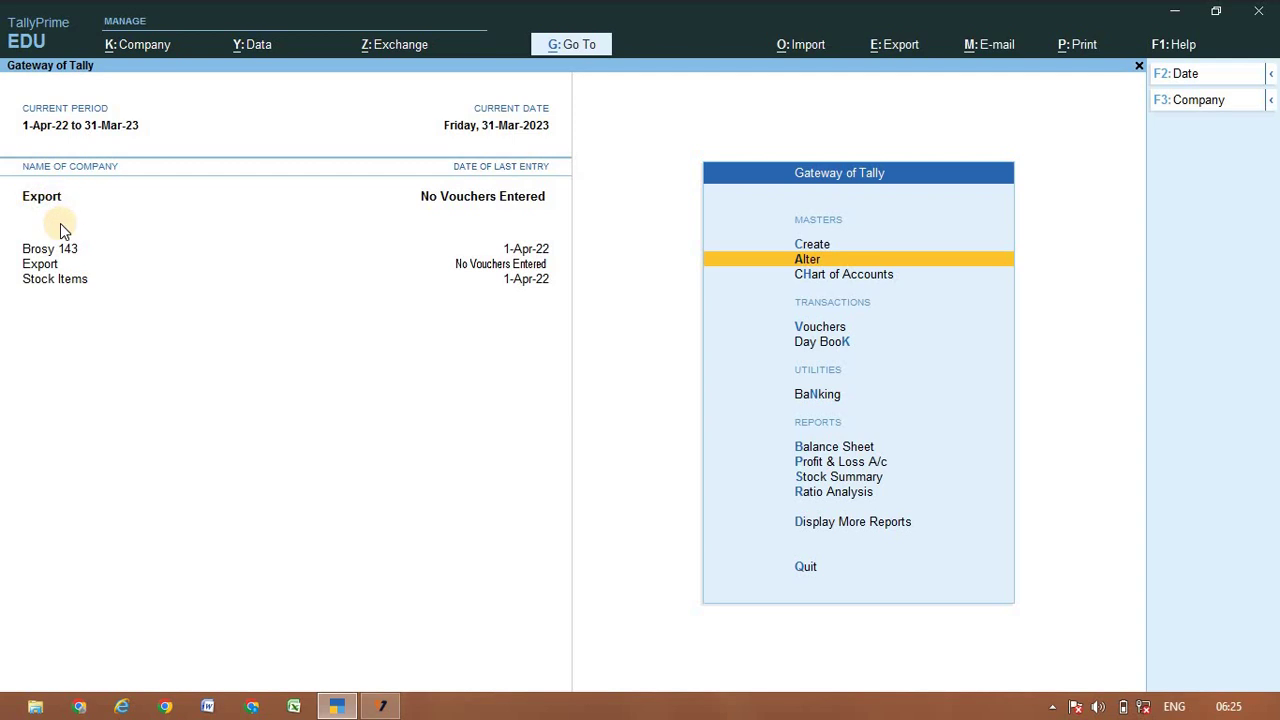
Check the imported ledgers in the Export company's ledger alteration list and return to the list of masters.
key("Return")
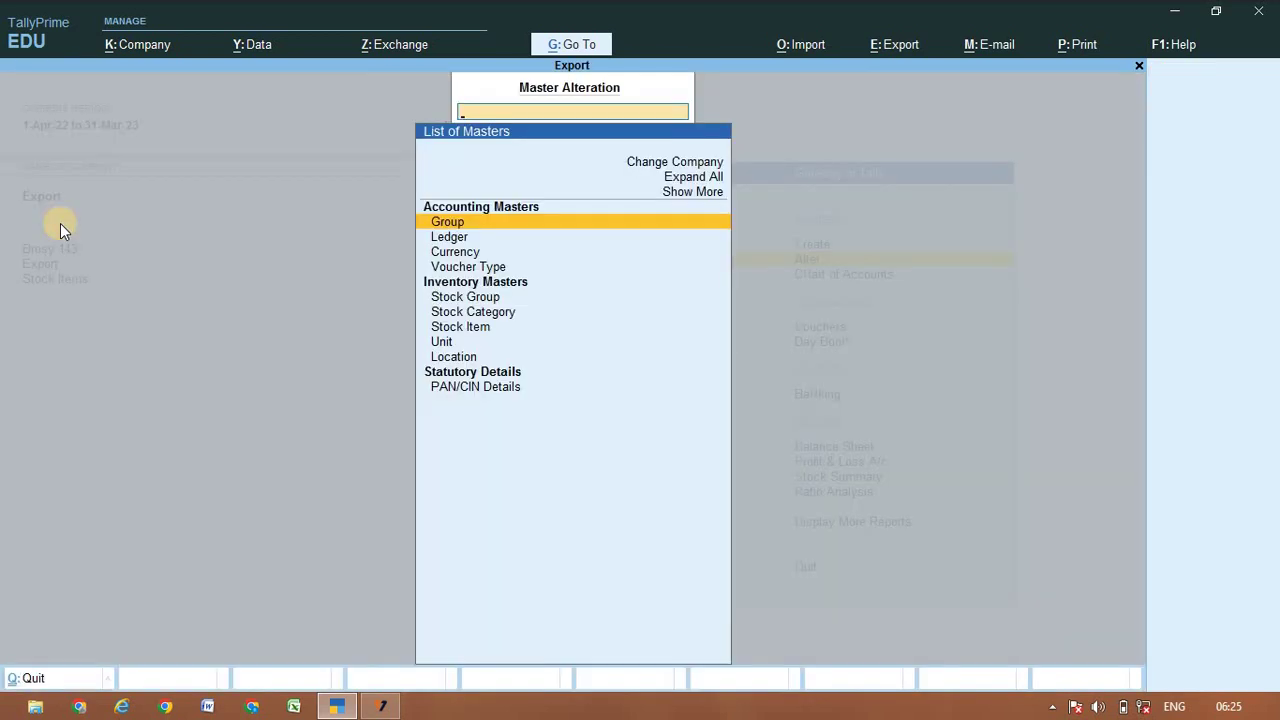
key("Down")
key("Return")
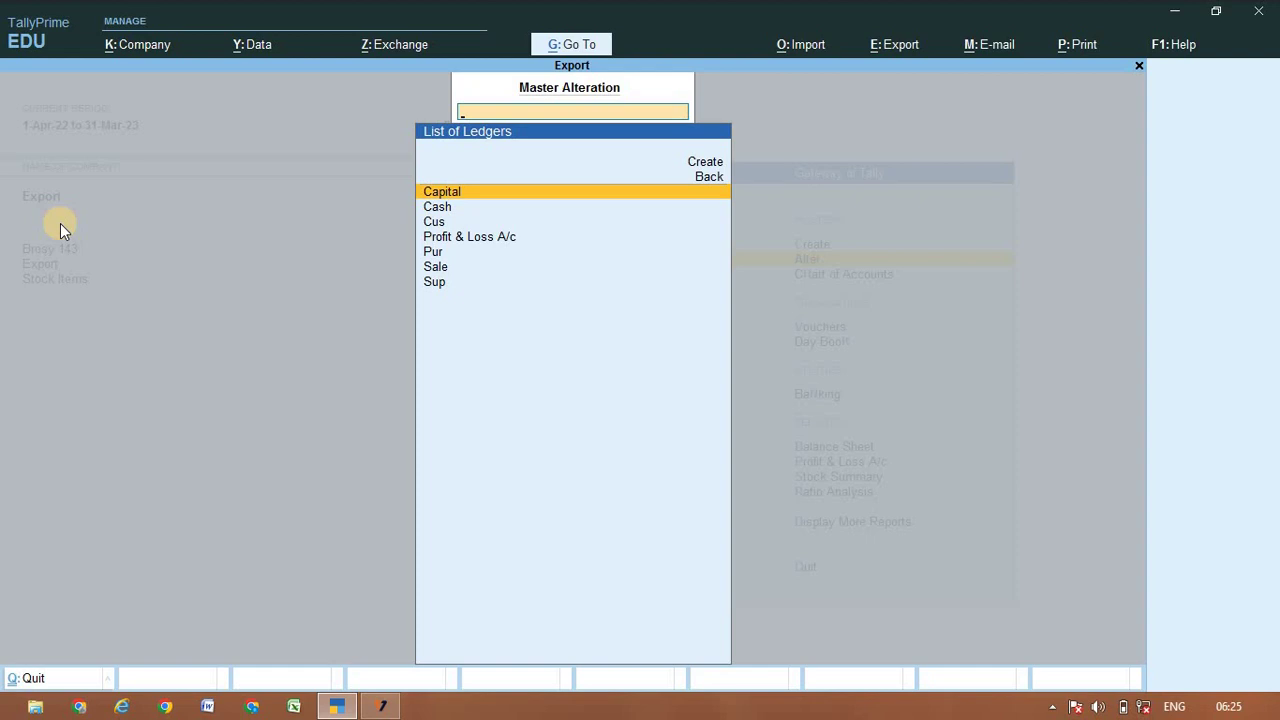
key("Escape")
Check the imported stock items in the stock item alteration list and return to the Gateway of Tally.
key("Down")
key("Down")
key("Down")
key("Down")
key("Down")
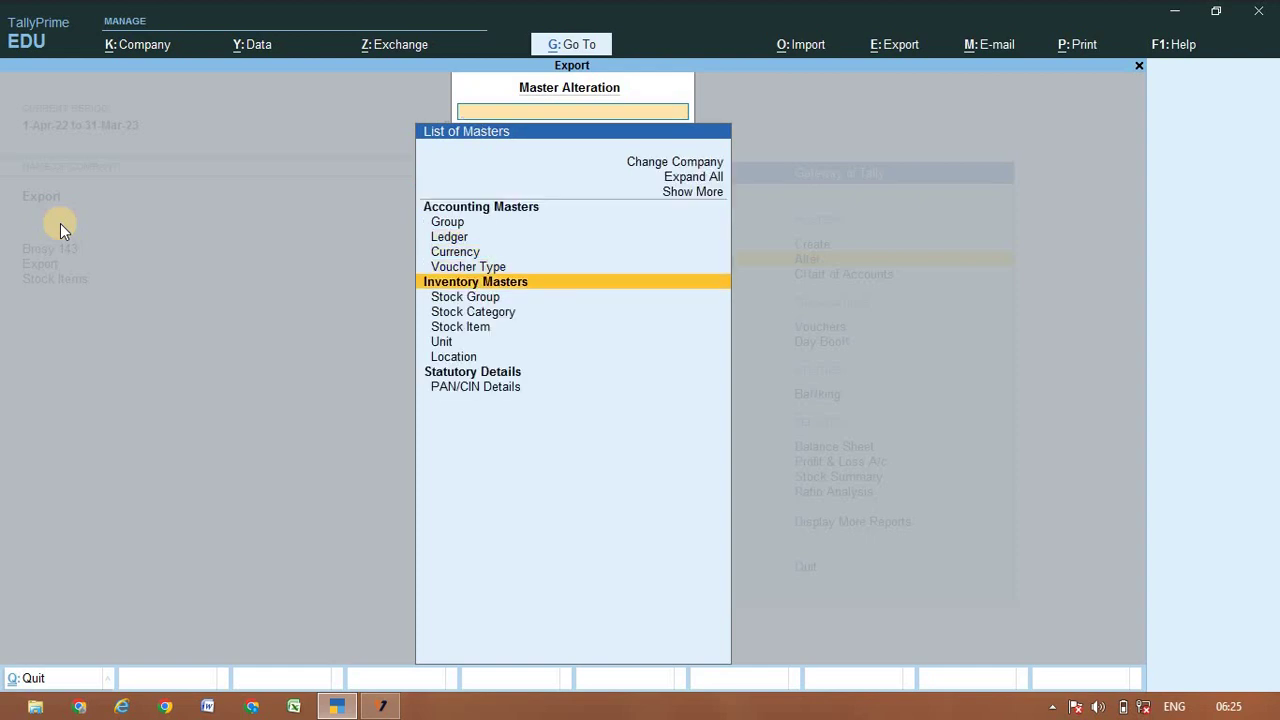
key("Return")
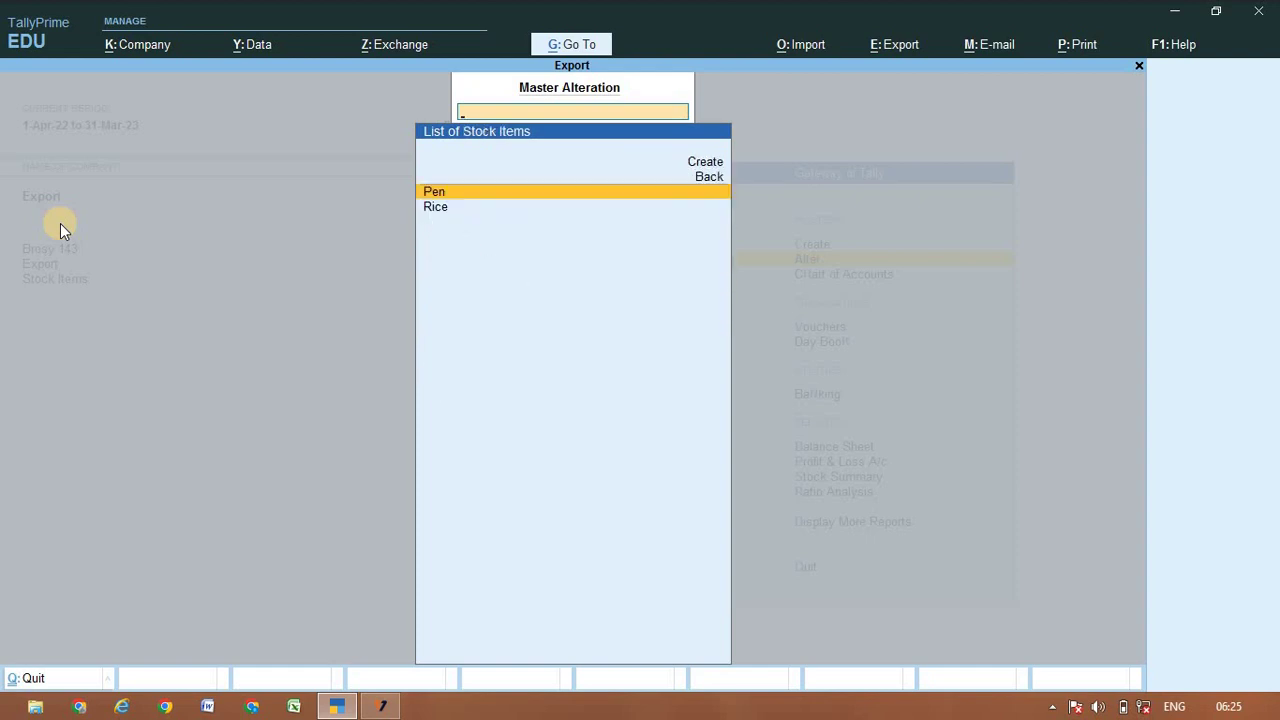
key("Escape")
key("Escape")
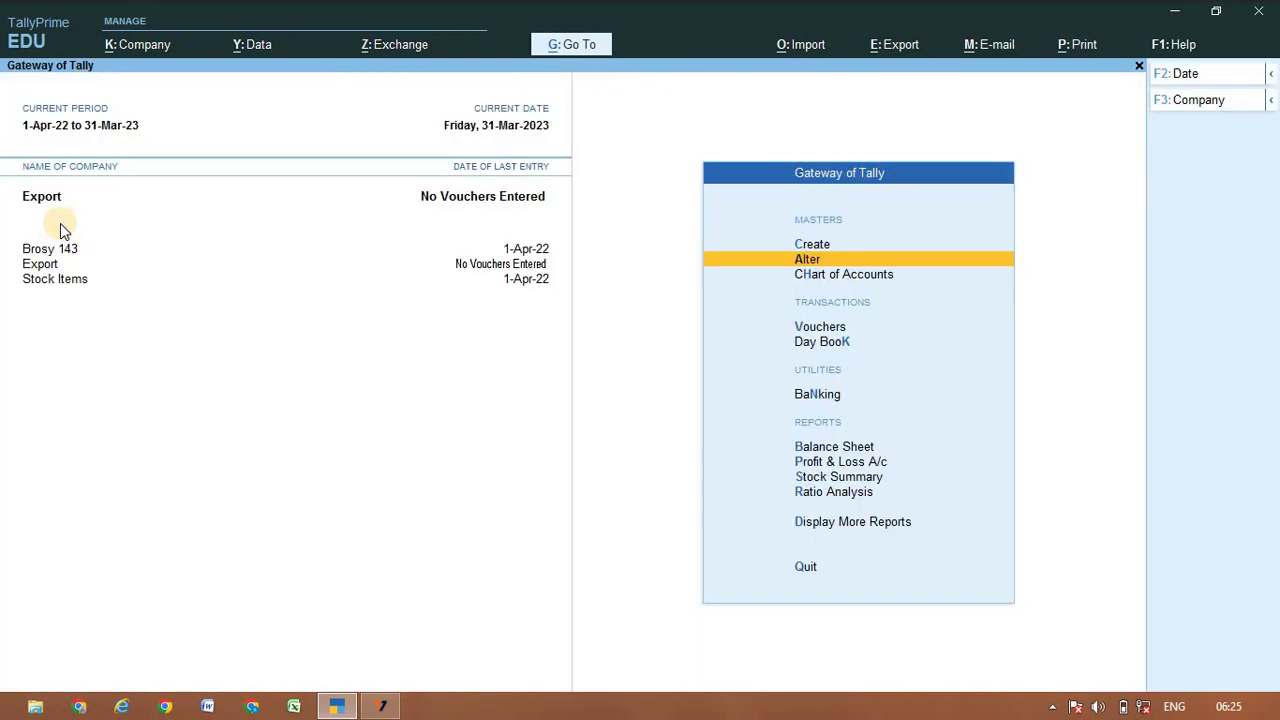
Check the imported units of measure in the unit alteration list and return to the Gateway of Tally.
key("Return")
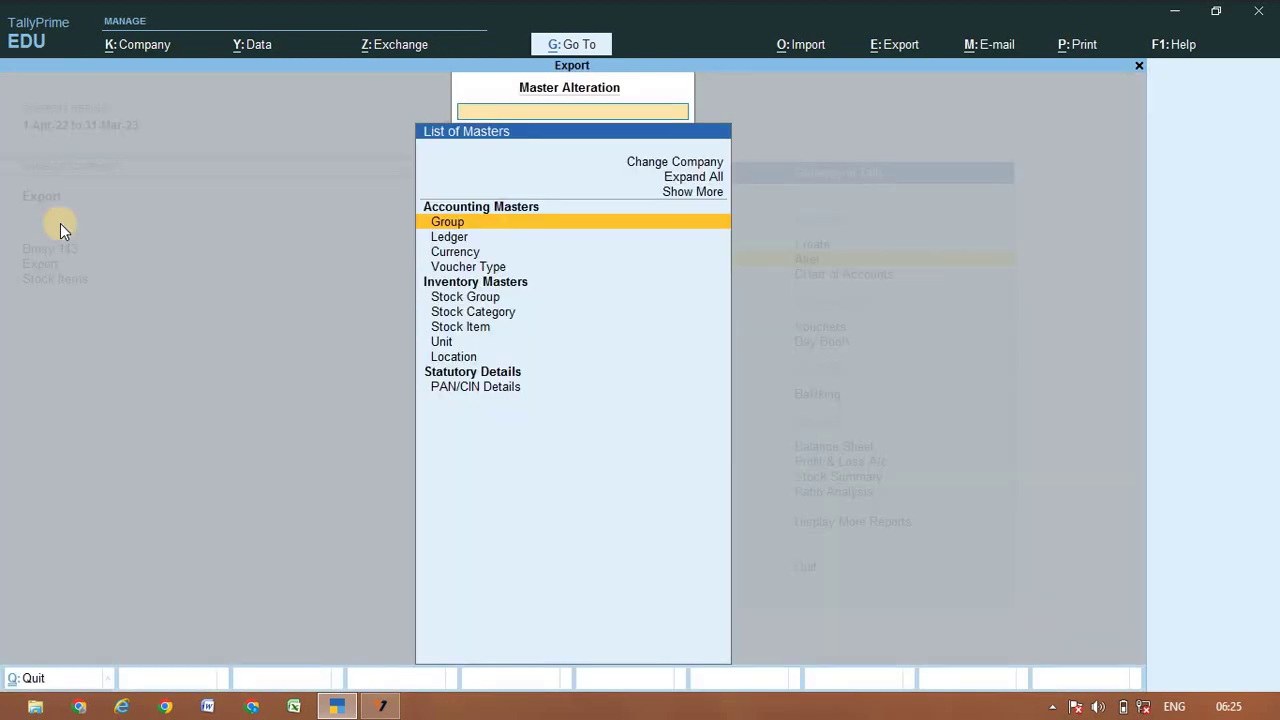
key("Down")
key("Down")
key("Down")
key("Down")
key("Down")
key("Down")
key("Down")
key("Down")
key("Return")
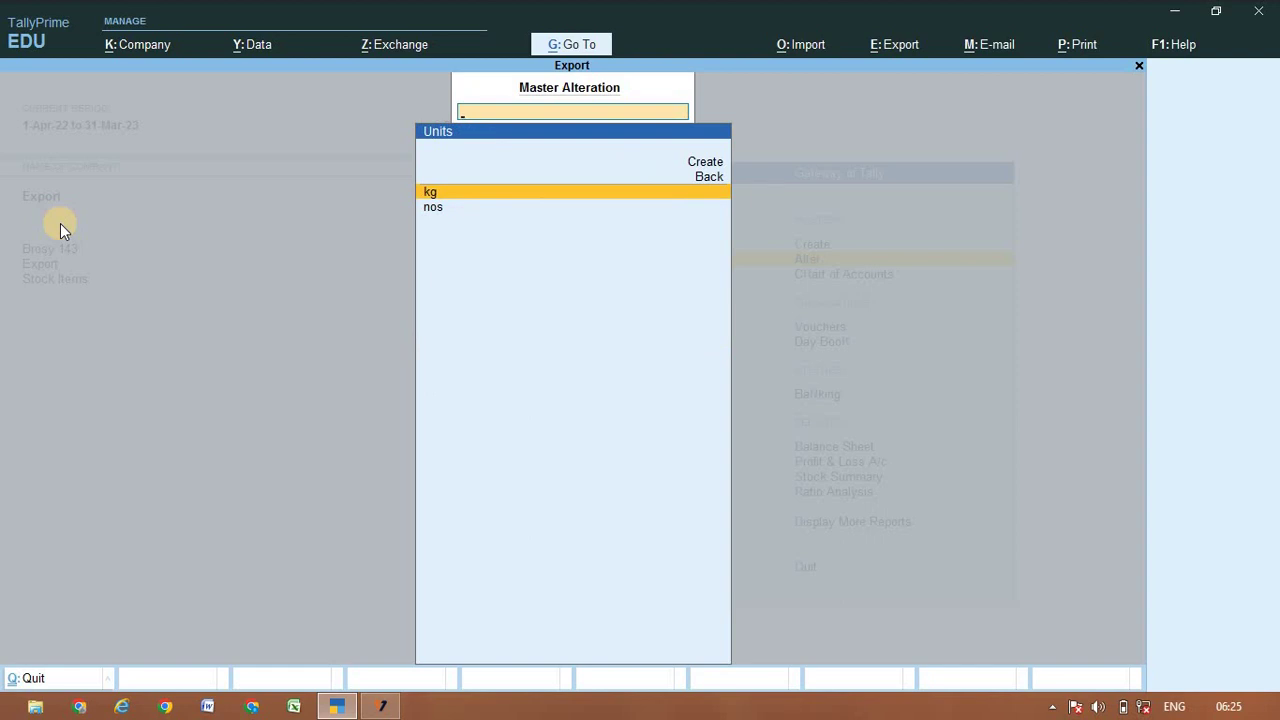
key("Escape")
key("Escape")
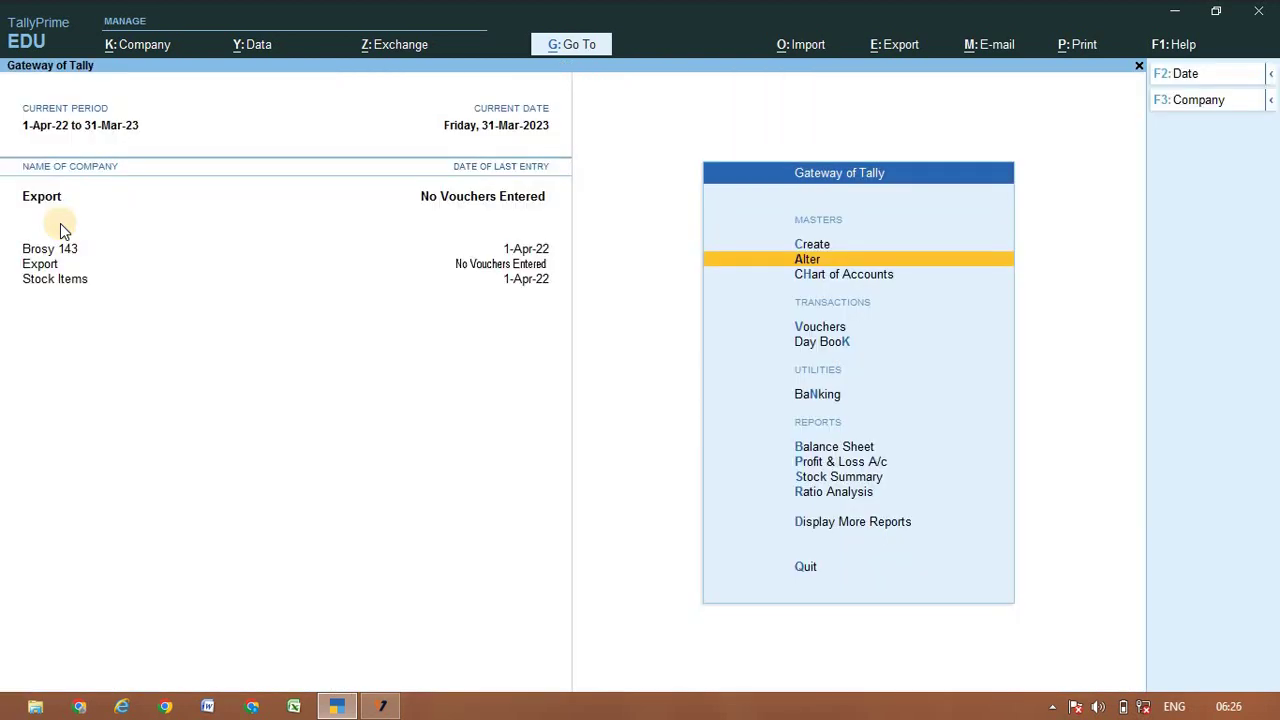